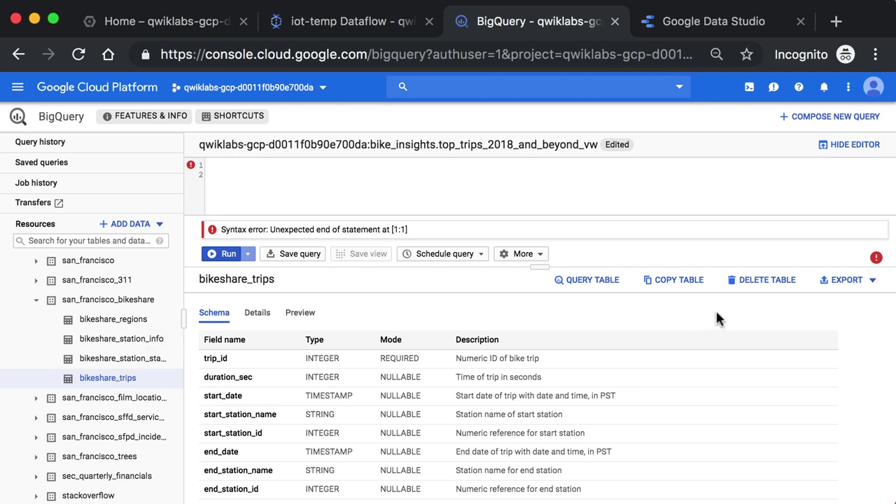
# Step: Explore the bikeshare_trips table in Data Studio and show its start station record counts as a horizontal bar chart
pyautogui.click(872, 282)
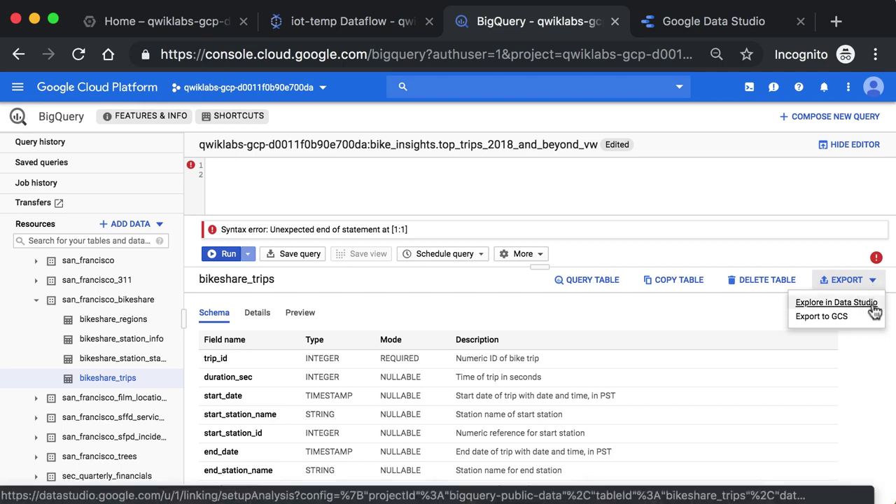
pyautogui.click(873, 308)
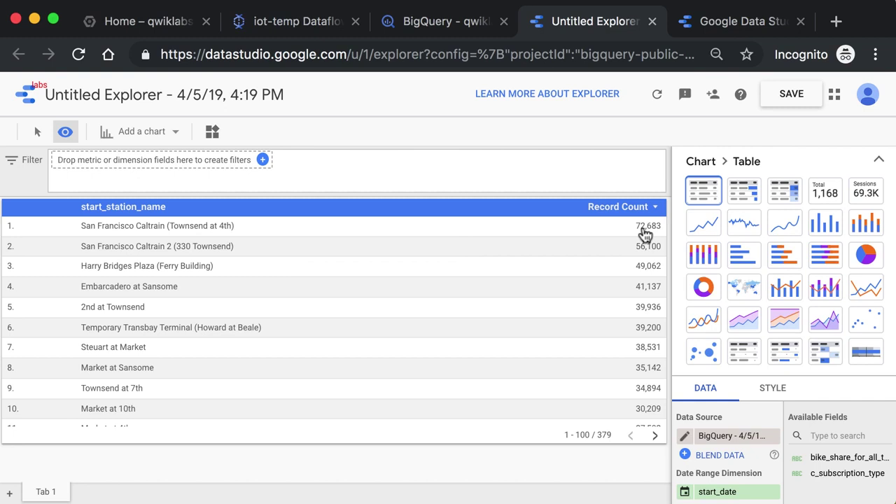
pyautogui.click(744, 258)
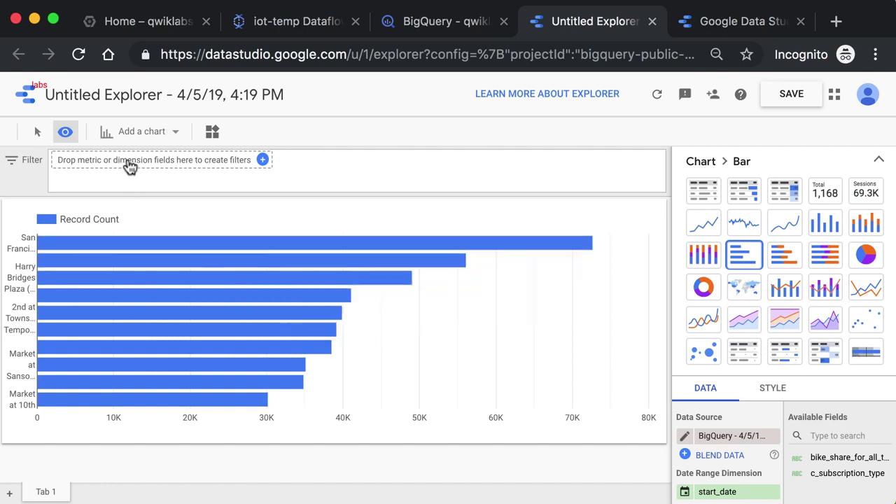
# Step: Filter the bar chart by start_date using the Last year date range
pyautogui.click(129, 166)
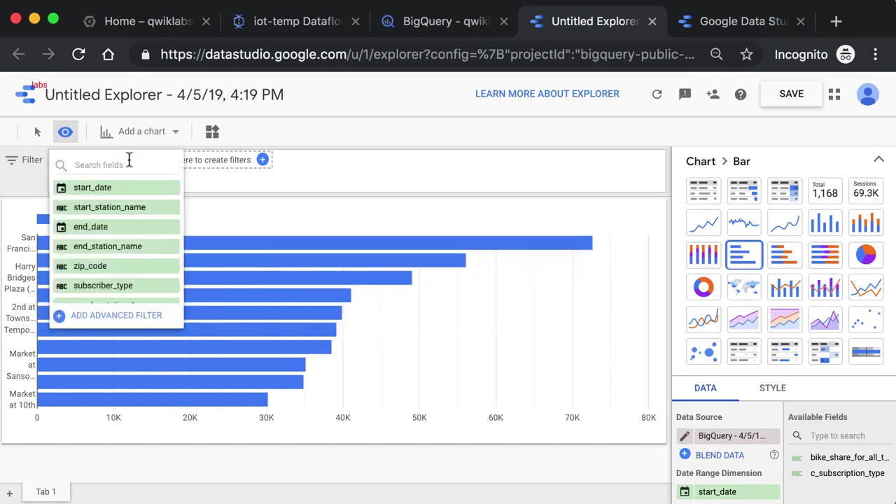
pyautogui.click(114, 188)
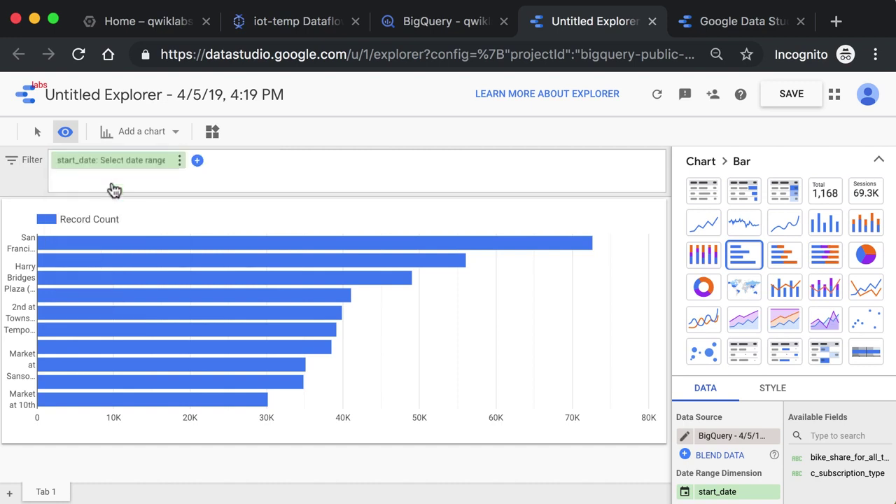
pyautogui.click(150, 163)
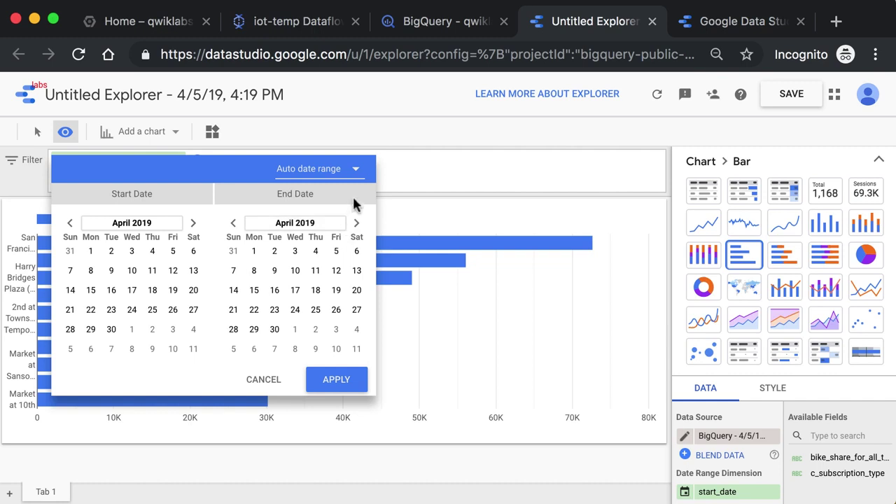
pyautogui.click(357, 174)
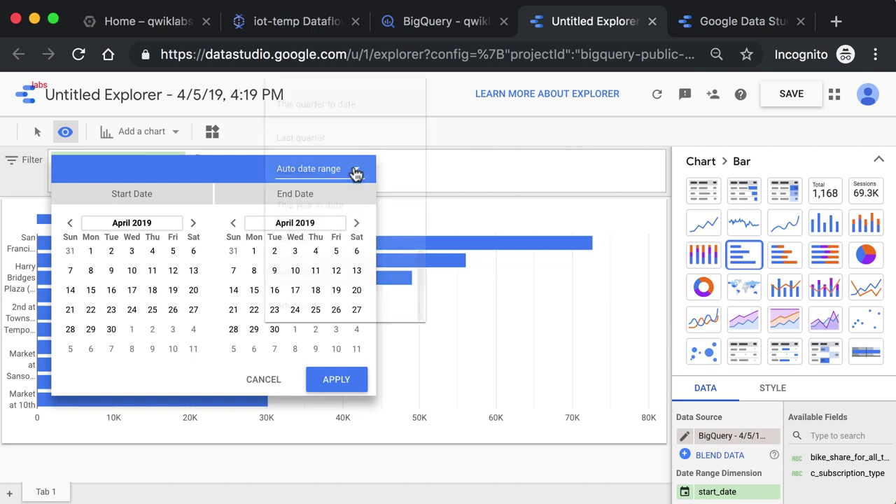
pyautogui.click(331, 241)
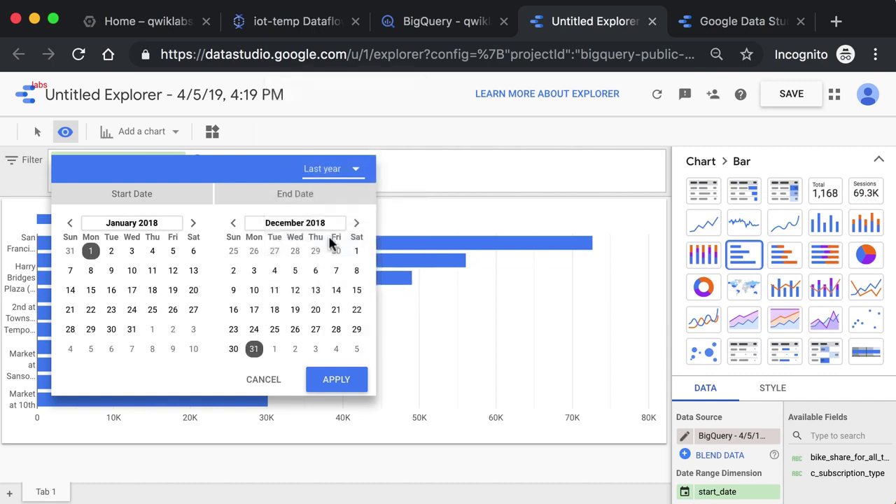
pyautogui.click(333, 379)
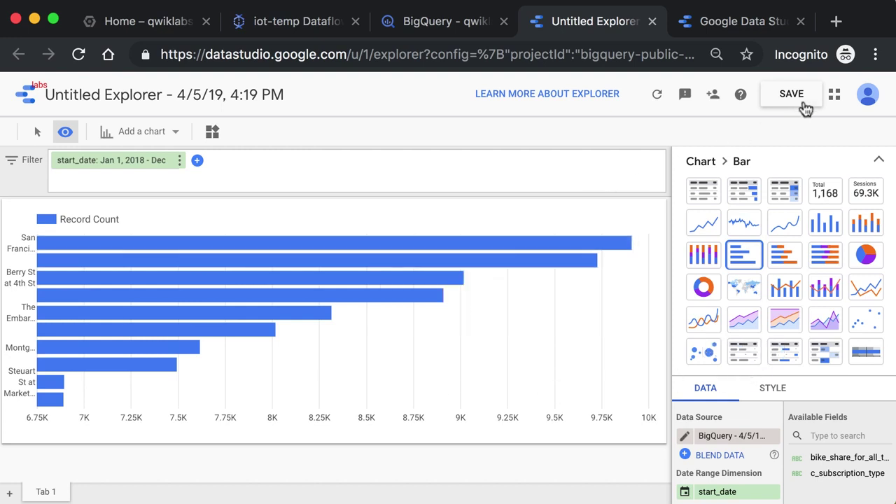
# Step: Switch to the Data Studio home page, check the data sources, and open the Acme Marketing report template
pyautogui.click(807, 102)
pyautogui.click(710, 29)
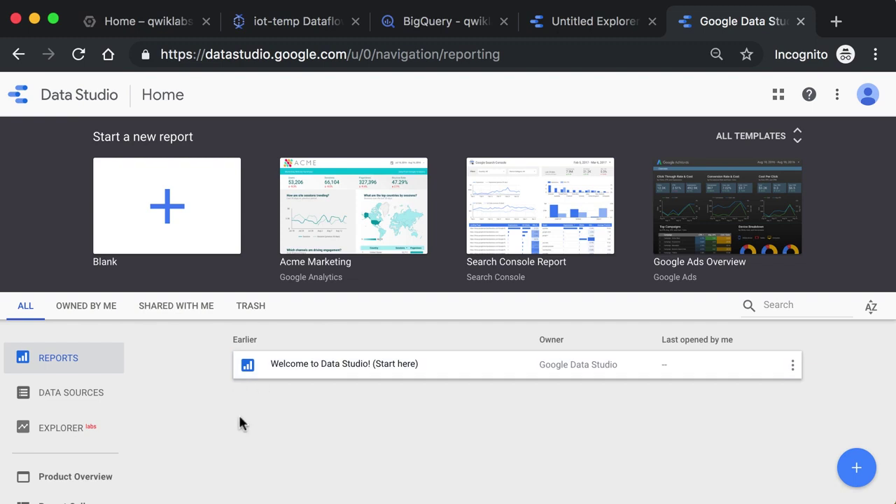
pyautogui.click(79, 397)
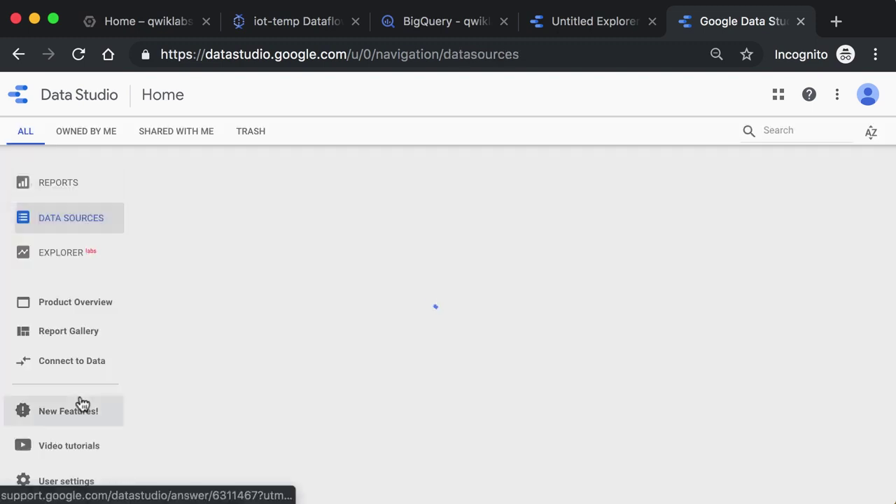
pyautogui.click(63, 195)
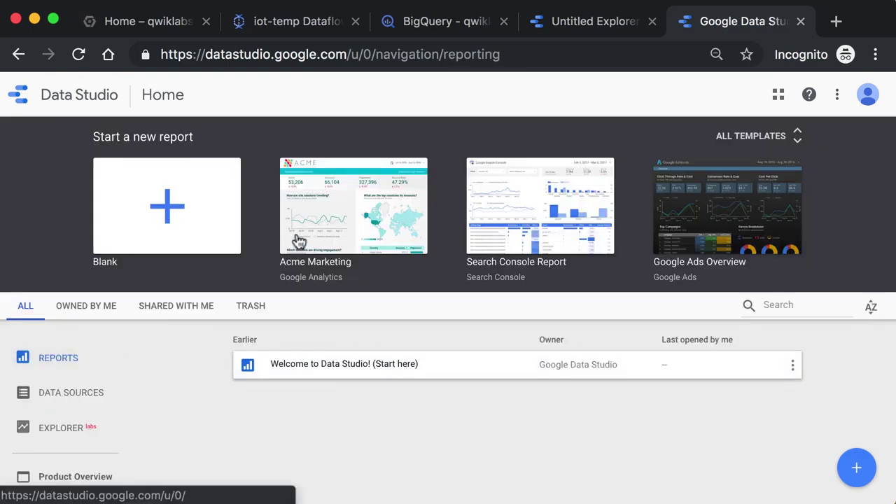
pyautogui.click(348, 240)
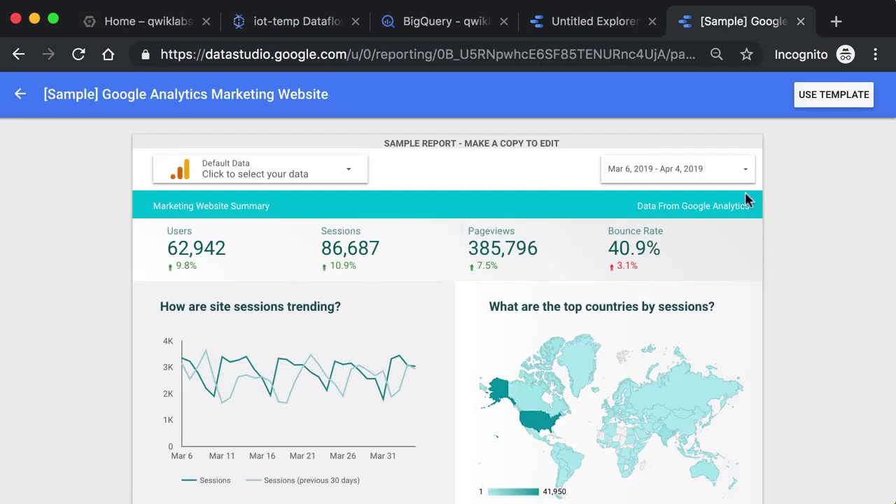
# Step: Start using the sample template and accept the Data Studio terms of service in the welcome setup
pyautogui.click(827, 100)
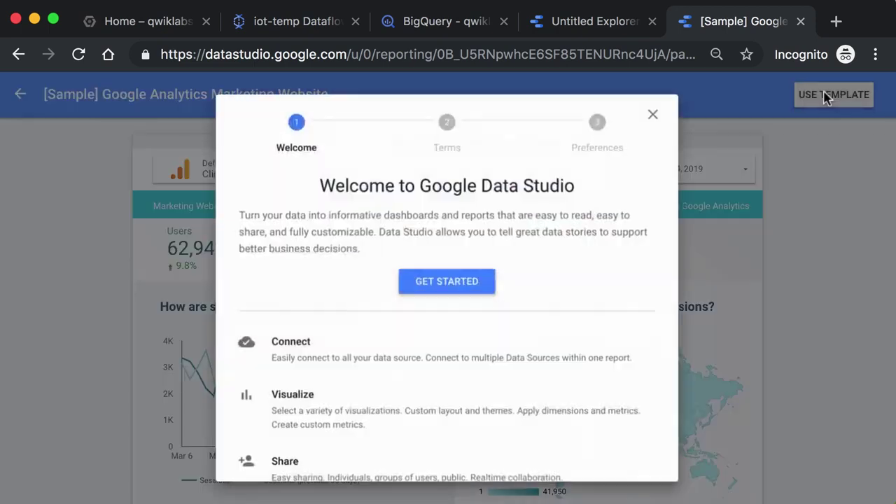
pyautogui.click(455, 290)
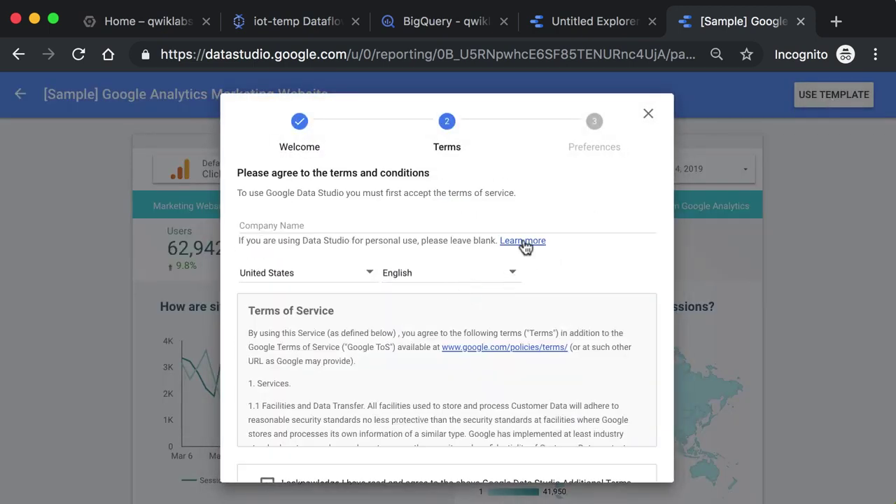
pyautogui.scroll(-3, 523, 243)
pyautogui.click(416, 314)
pyautogui.click(623, 460)
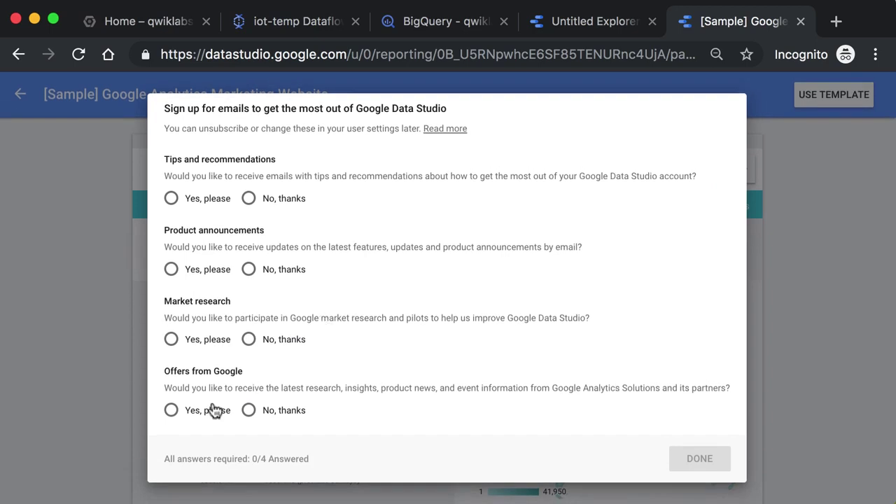
# Step: Opt in to emails for tips, product announcements, market research and Google offers, and finish the preferences setup
pyautogui.click(210, 410)
pyautogui.click(194, 341)
pyautogui.click(194, 268)
pyautogui.click(204, 199)
pyautogui.scroll(2, 451, 293)
pyautogui.scroll(-2, 451, 292)
pyautogui.click(684, 458)
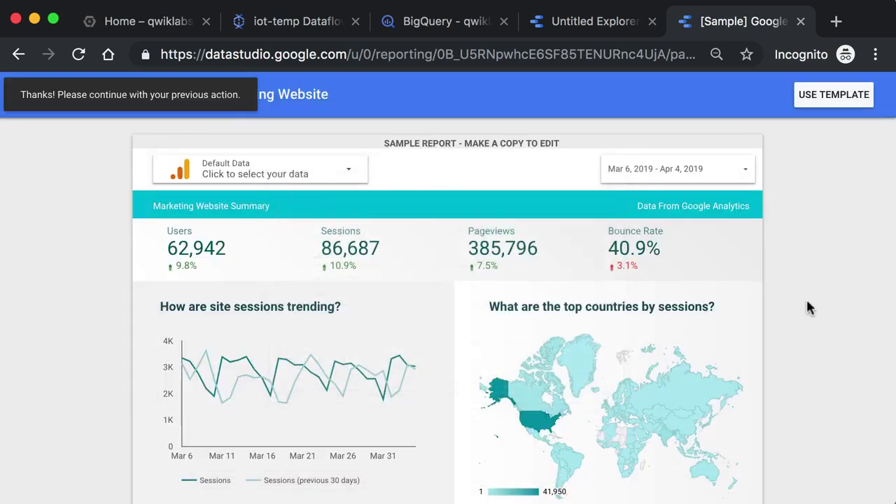
# Step: Copy the template into a new report, keeping [Sample] Google Analytics Data as the new data source
pyautogui.click(834, 101)
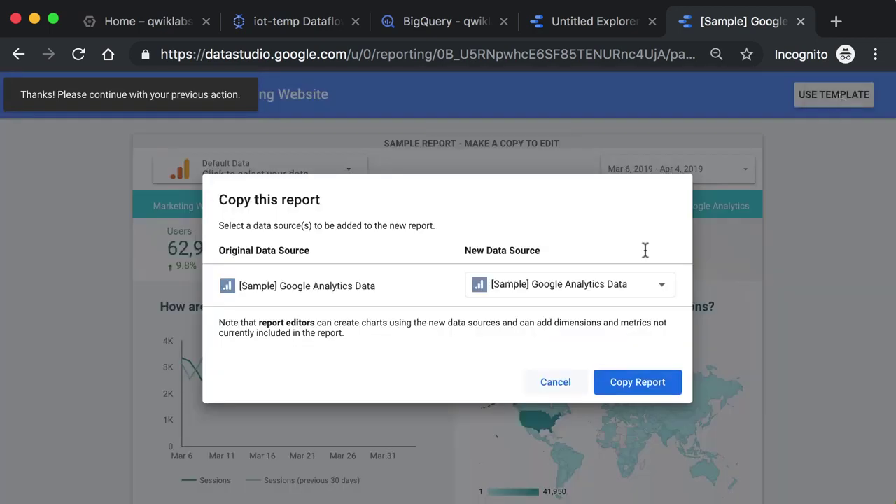
pyautogui.click(621, 378)
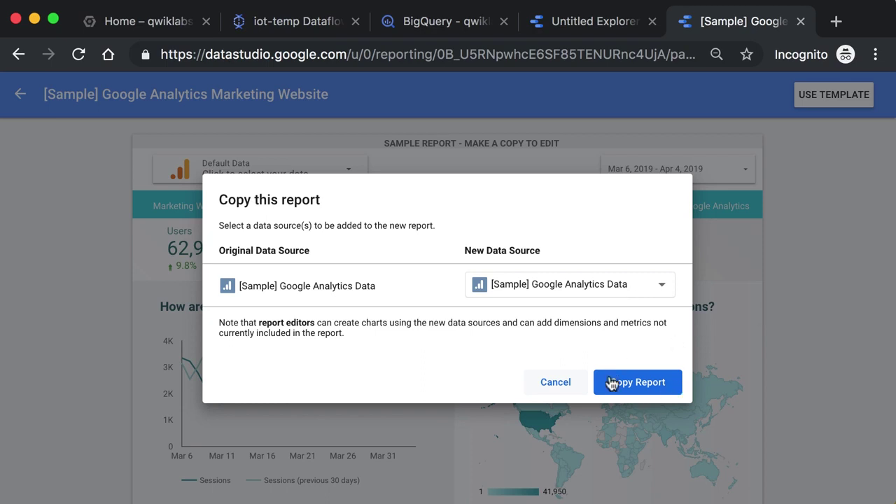
pyautogui.click(632, 386)
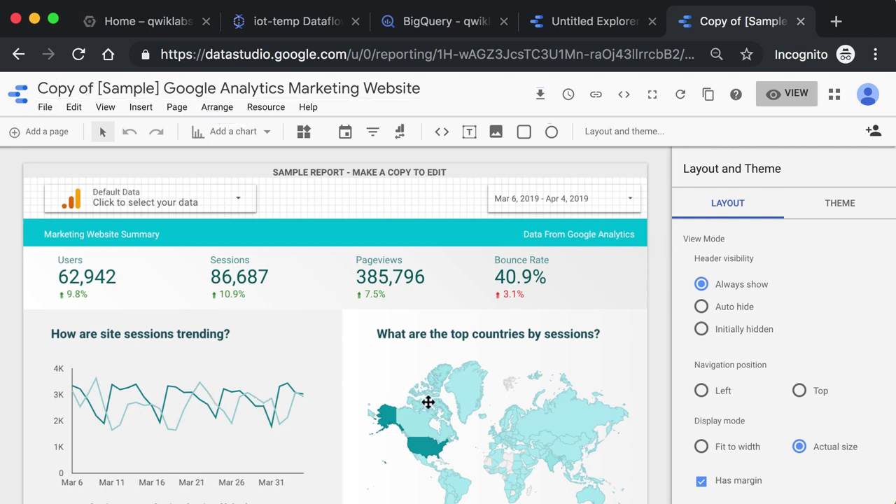
# Step: Look over the copied report and inspect the data settings of the Pageviews scorecard
pyautogui.scroll(-3, 448, 378)
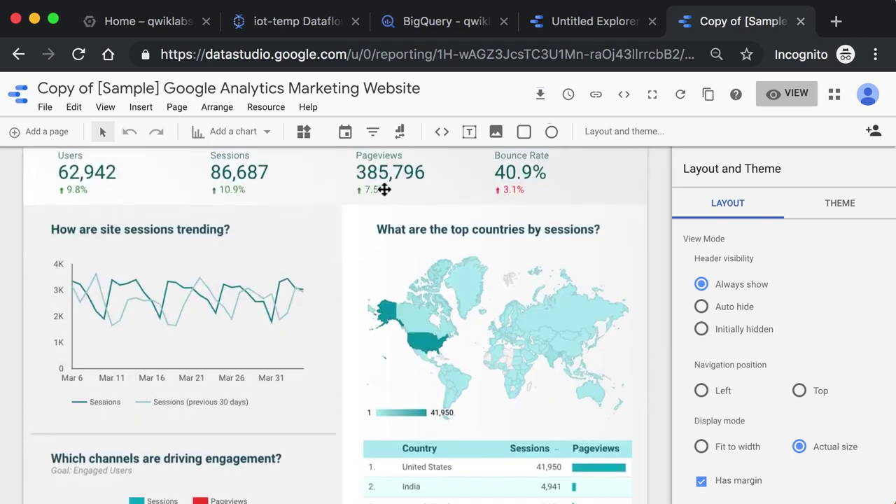
pyautogui.click(379, 189)
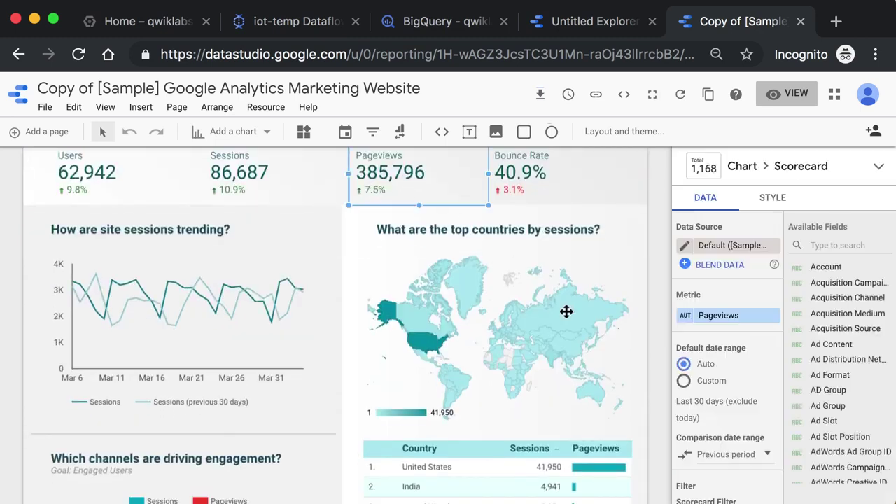
pyautogui.scroll(3, 566, 310)
pyautogui.scroll(-1, 744, 410)
pyautogui.scroll(-3, 744, 409)
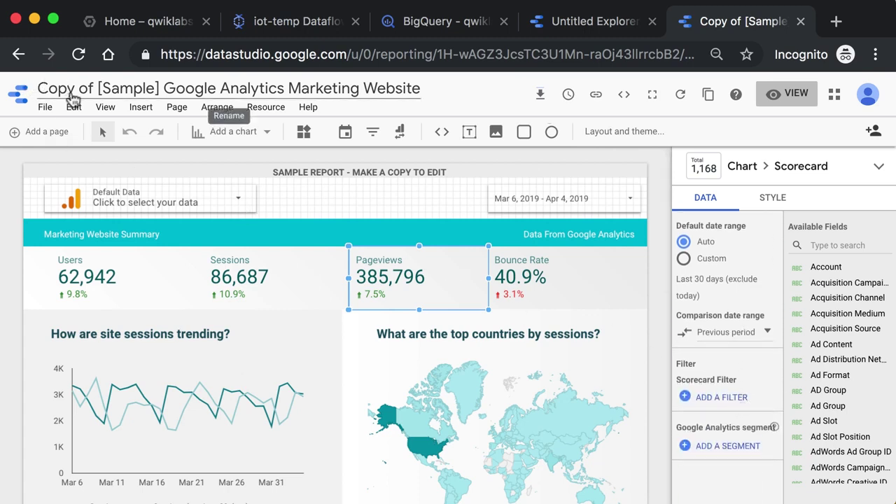
pyautogui.click(658, 221)
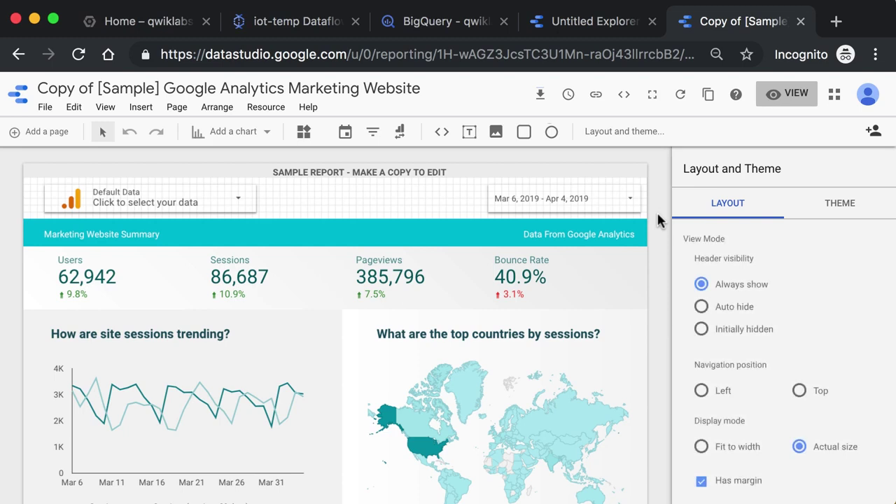
# Step: Preview the report in view mode and examine its channel engagement, country, and age and gender charts
pyautogui.scroll(-1, 657, 221)
pyautogui.click(788, 97)
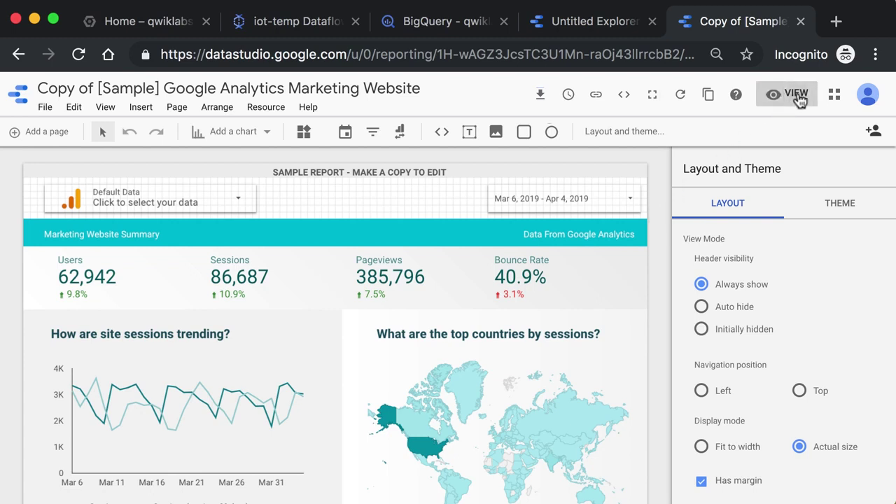
pyautogui.scroll(-5, 799, 290)
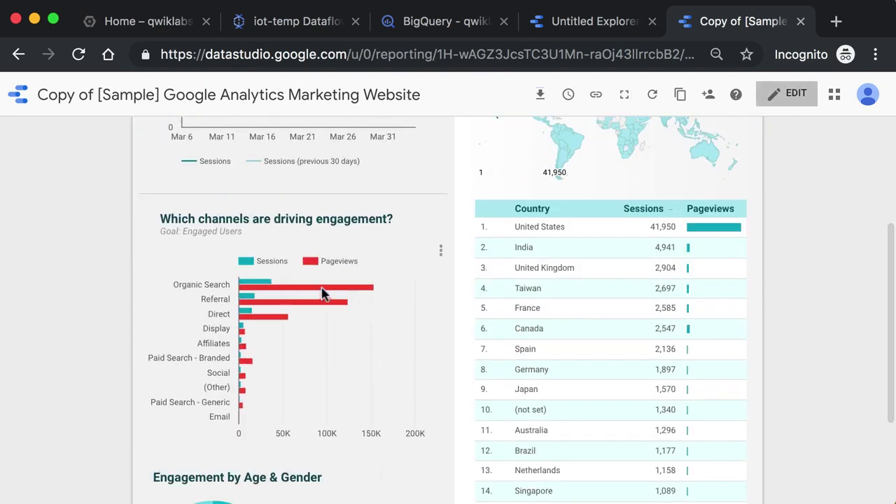
pyautogui.moveTo(324, 291)
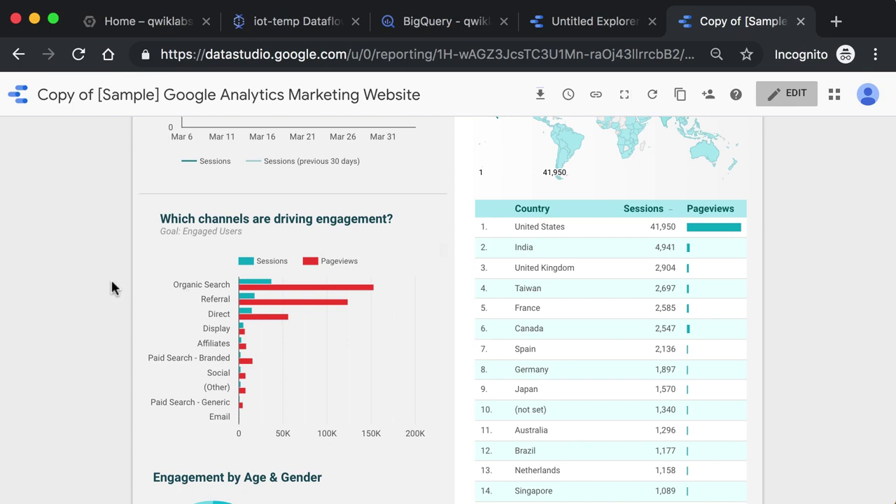
pyautogui.scroll(-3, 112, 285)
pyautogui.scroll(3, 112, 284)
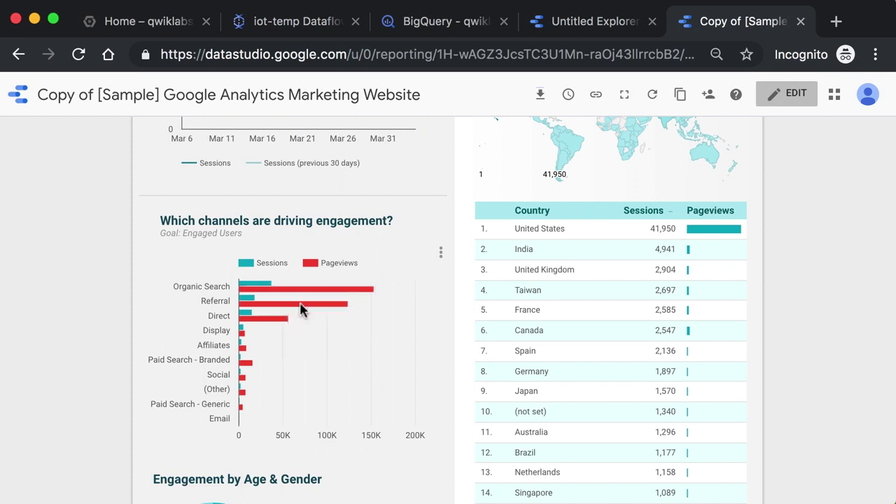
pyautogui.scroll(-3, 752, 357)
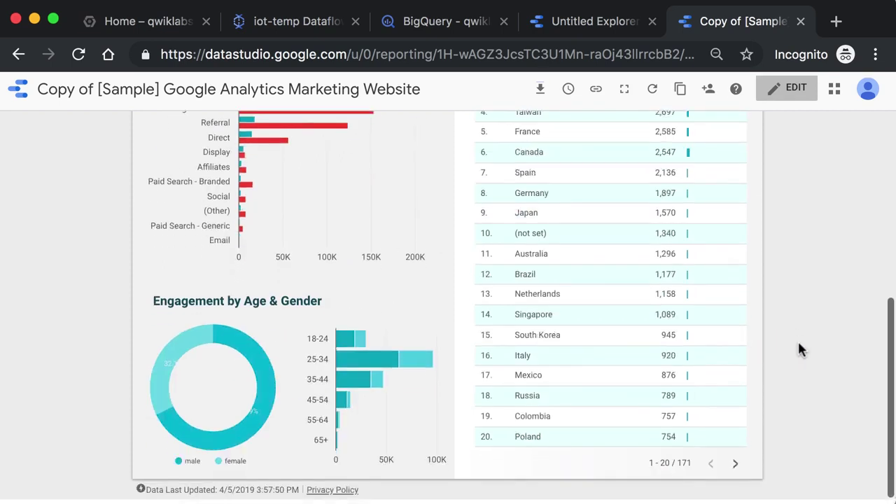
pyautogui.scroll(5, 817, 306)
pyautogui.scroll(3, 819, 309)
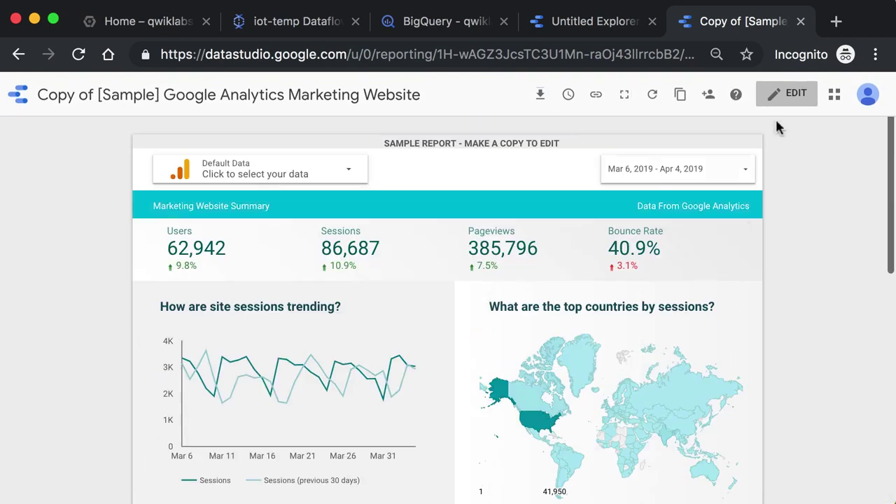
# Step: Return the report to edit mode and style the Pageviews scorecard to show compact numbers
pyautogui.click(787, 102)
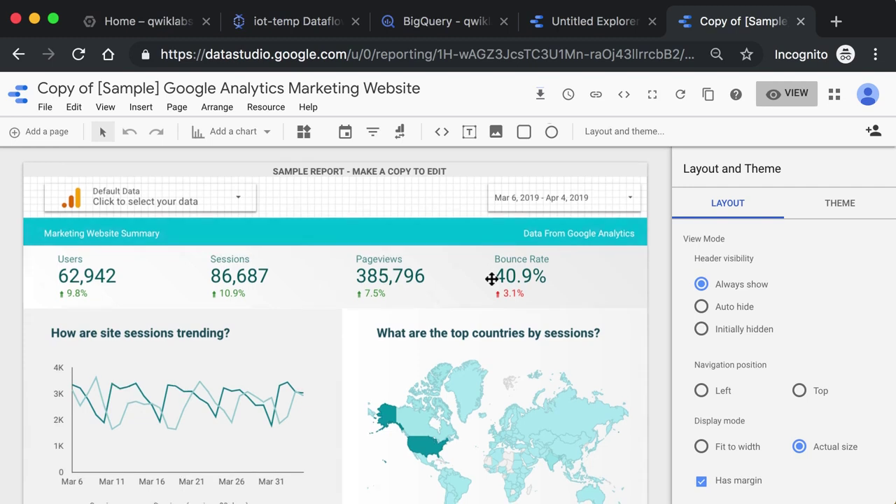
pyautogui.scroll(-1, 491, 278)
pyautogui.click(417, 237)
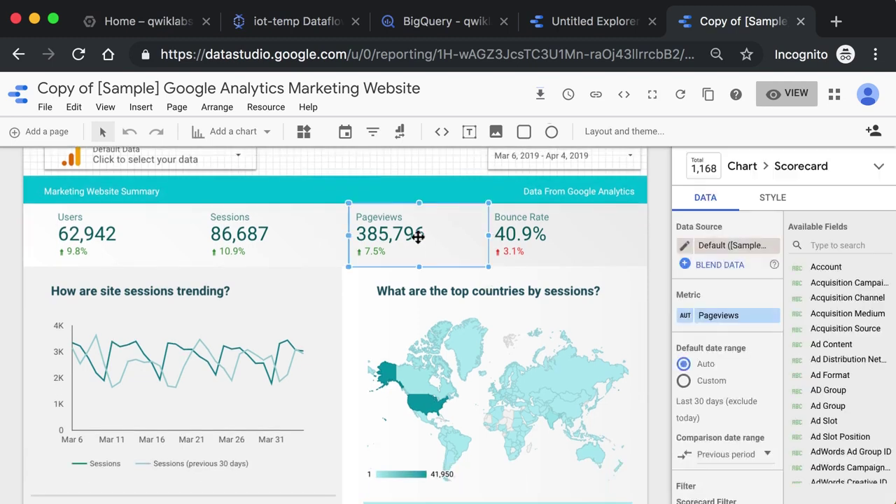
pyautogui.click(778, 201)
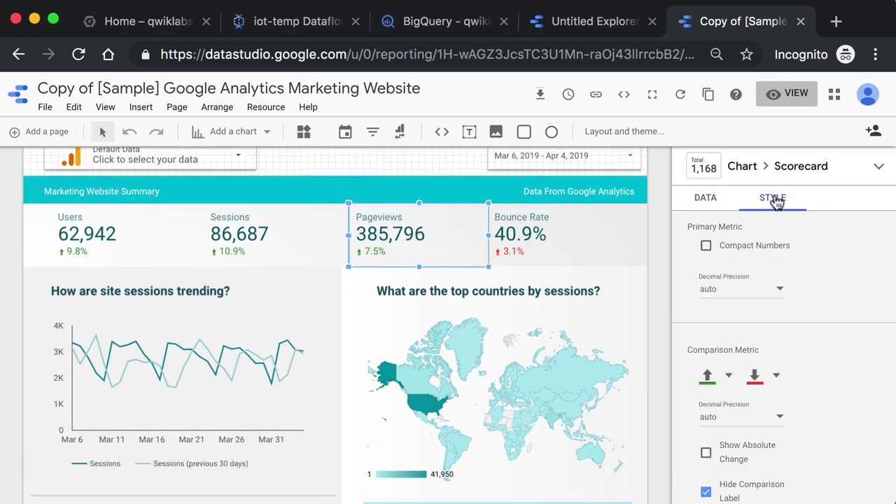
pyautogui.click(721, 200)
pyautogui.click(771, 201)
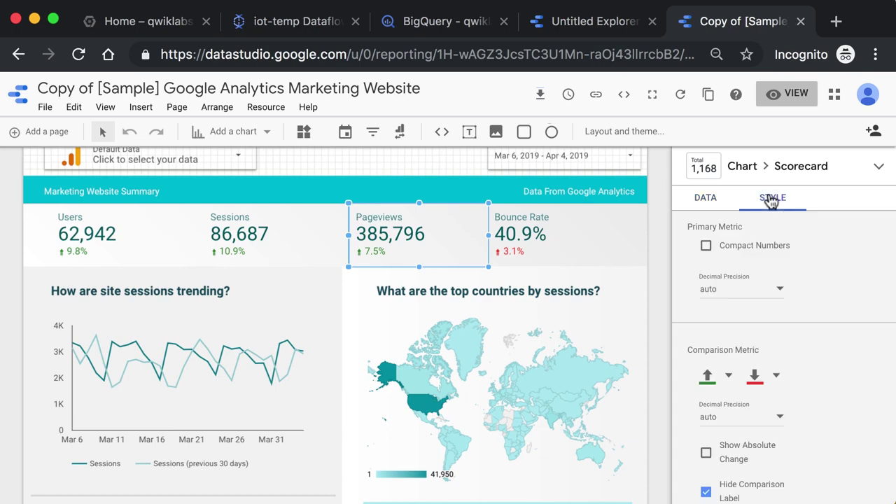
pyautogui.click(724, 246)
pyautogui.click(726, 251)
pyautogui.click(705, 246)
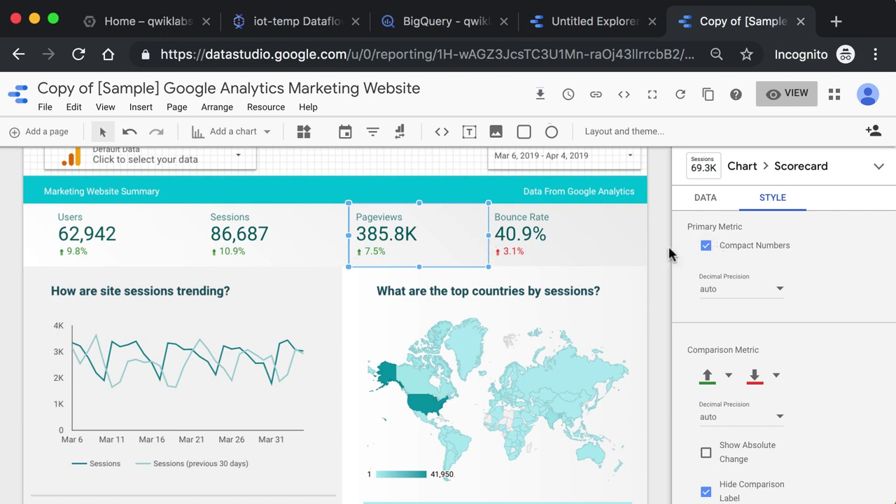
# Step: Select the Sessions scorecard and style its primary metric to show compact numbers
pyautogui.click(731, 294)
pyautogui.click(666, 259)
pyautogui.click(256, 243)
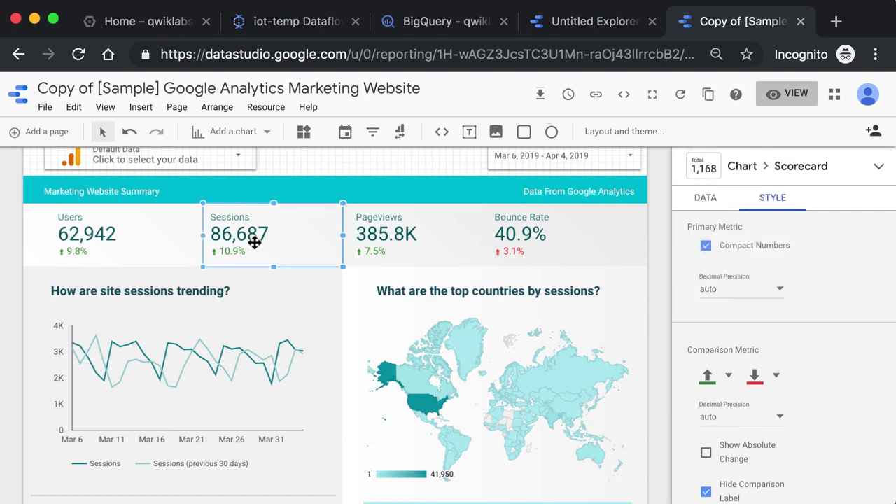
pyautogui.click(707, 245)
pyautogui.click(658, 246)
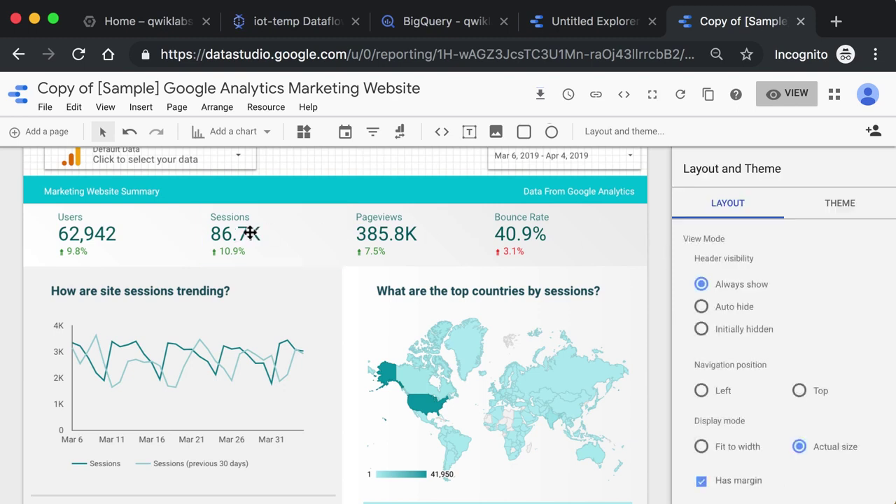
# Step: Examine the date range control's style options and its default date range picker, leaving the picker without applying a change
pyautogui.scroll(-1, 279, 259)
pyautogui.scroll(2, 308, 248)
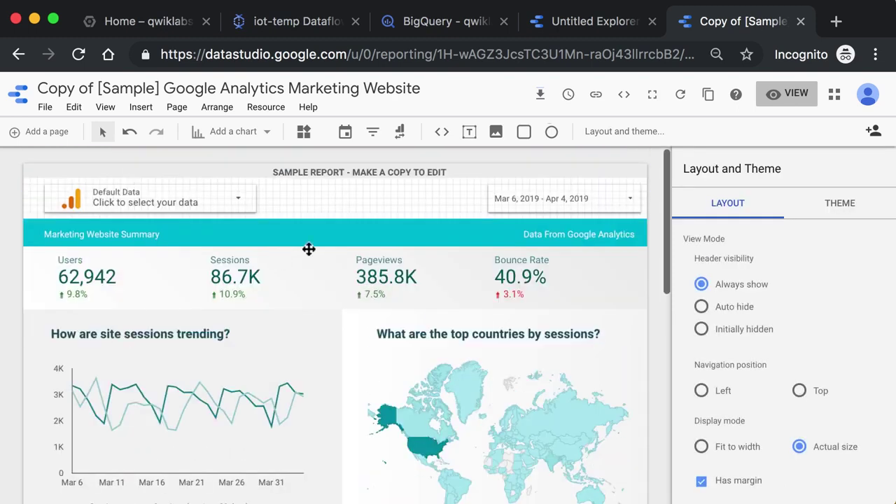
pyautogui.click(581, 191)
pyautogui.click(825, 208)
pyautogui.scroll(-5, 755, 342)
pyautogui.scroll(3, 755, 352)
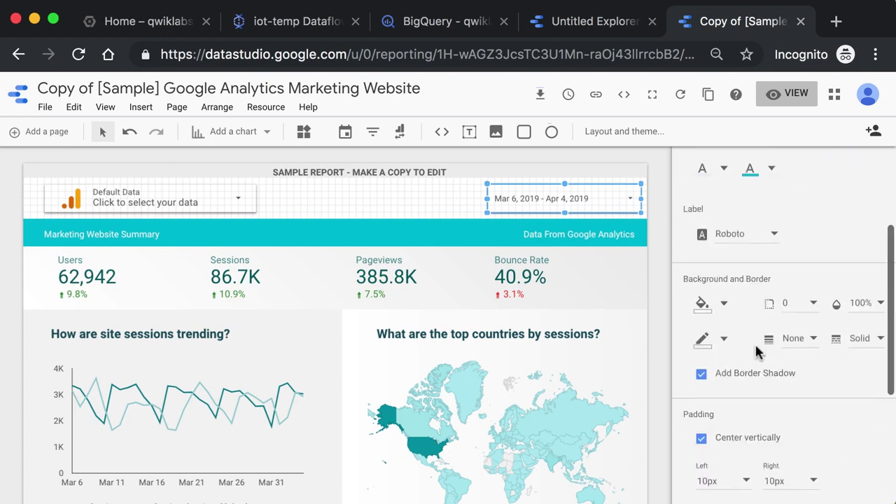
pyautogui.scroll(3, 754, 342)
pyautogui.click(755, 203)
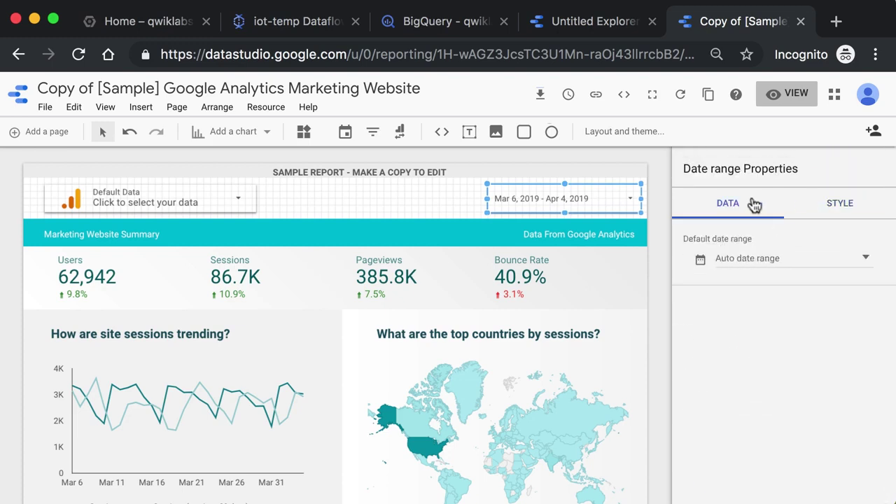
pyautogui.click(761, 258)
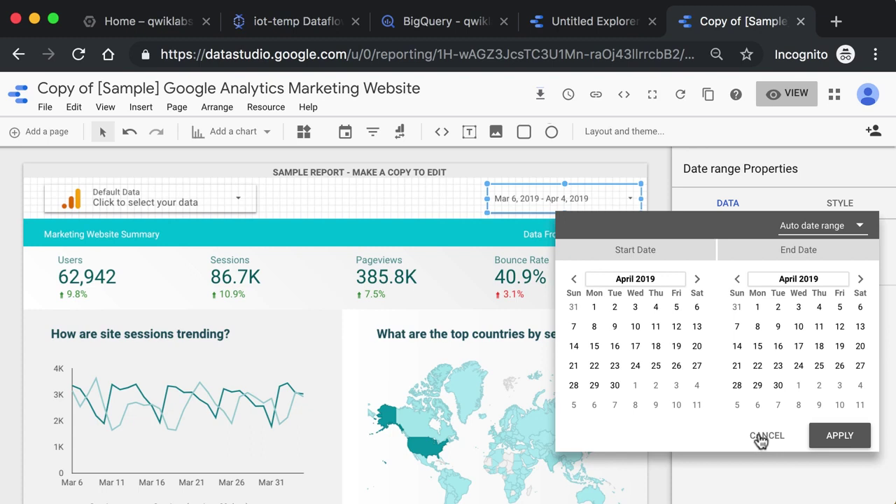
pyautogui.click(764, 436)
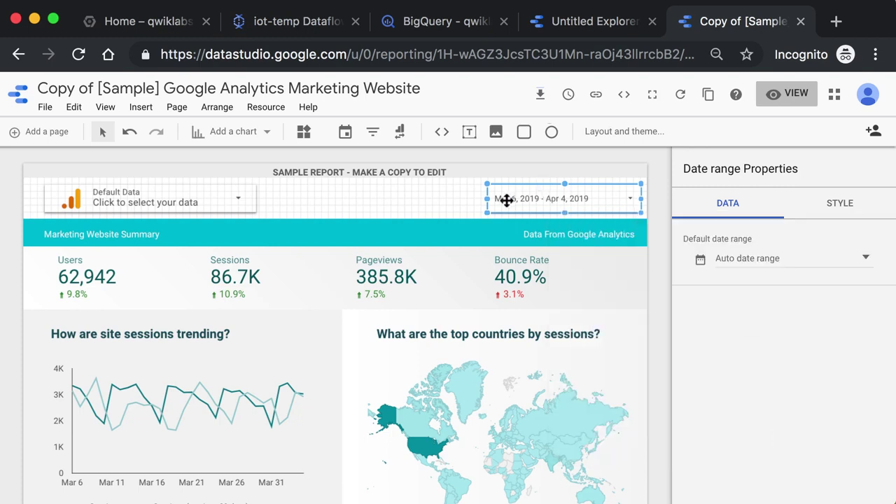
# Step: Set the date range control's default date range to Last week (starts Sunday) and deselect the control
pyautogui.click(746, 258)
pyautogui.click(811, 228)
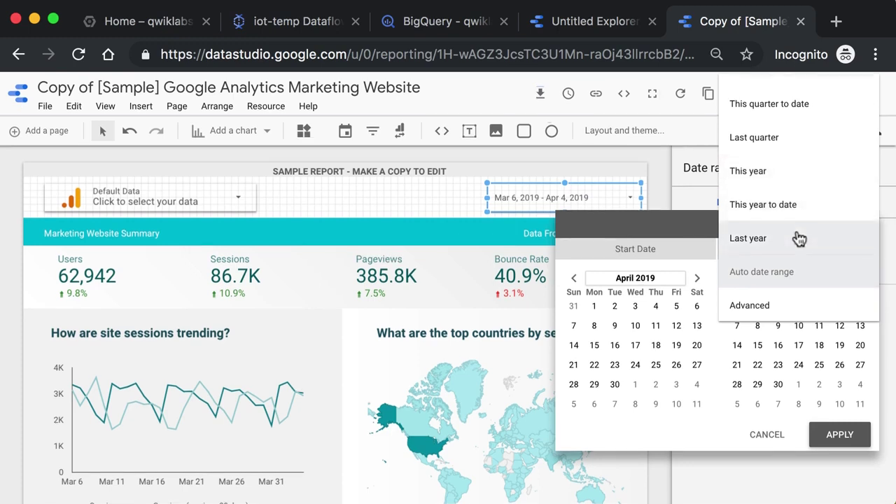
pyautogui.scroll(2, 774, 152)
pyautogui.scroll(5, 775, 154)
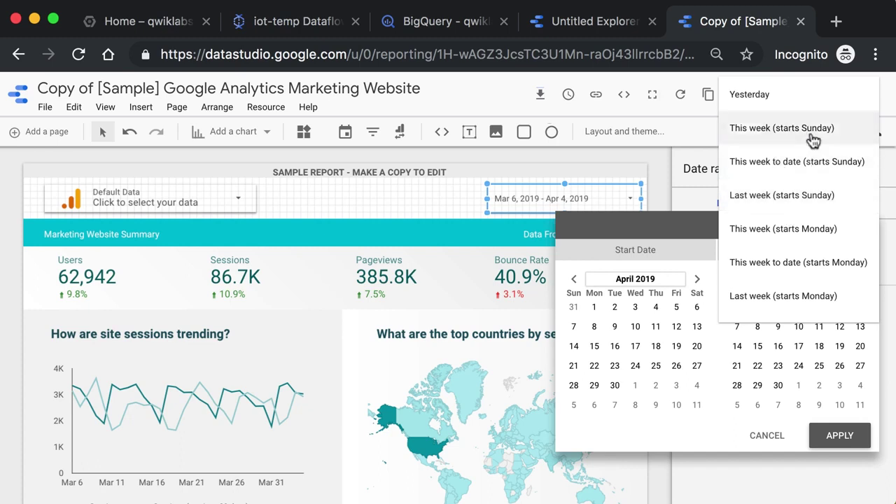
pyautogui.click(805, 196)
pyautogui.click(838, 444)
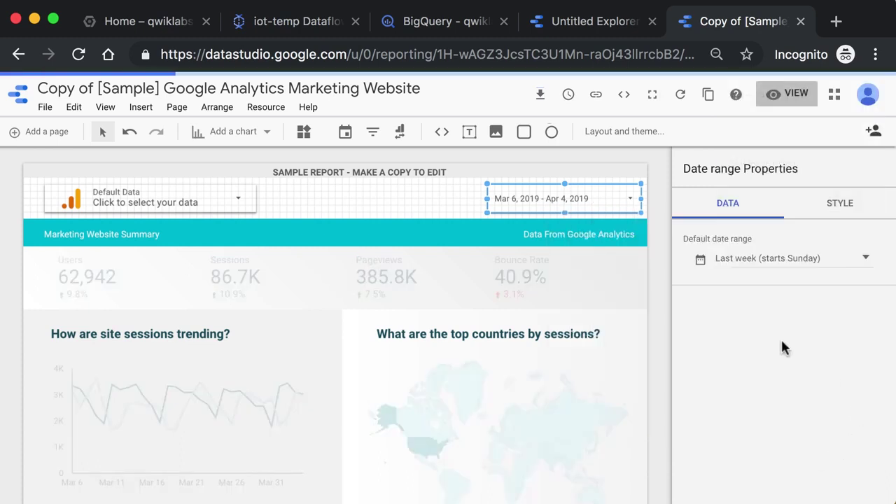
pyautogui.click(651, 270)
# Step: Look over the report's scorecards, sessions trend chart and country map under the new date range, and check the date range control's properties
pyautogui.scroll(-1, 649, 270)
pyautogui.scroll(1, 348, 315)
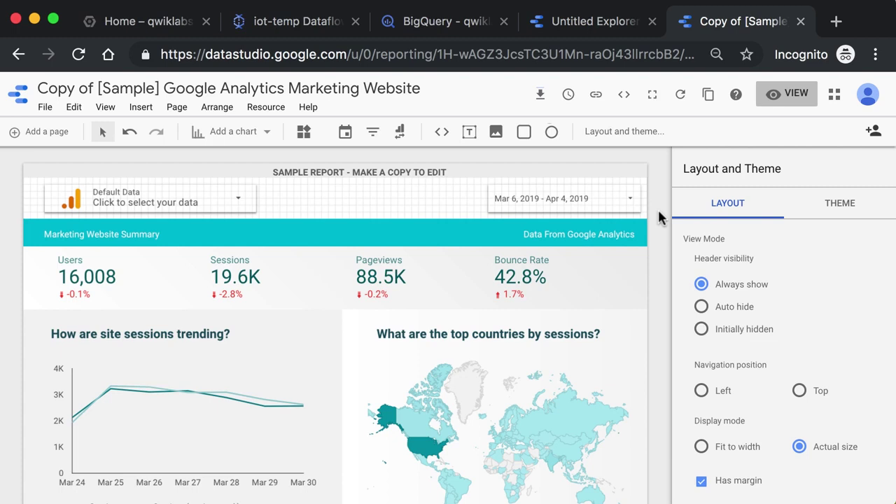
pyautogui.scroll(-1, 661, 216)
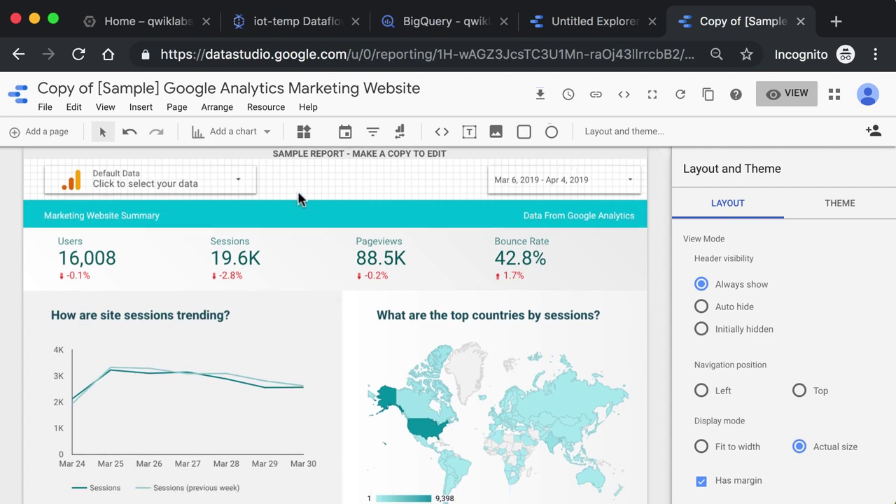
pyautogui.scroll(1, 299, 196)
pyautogui.scroll(-2, 294, 301)
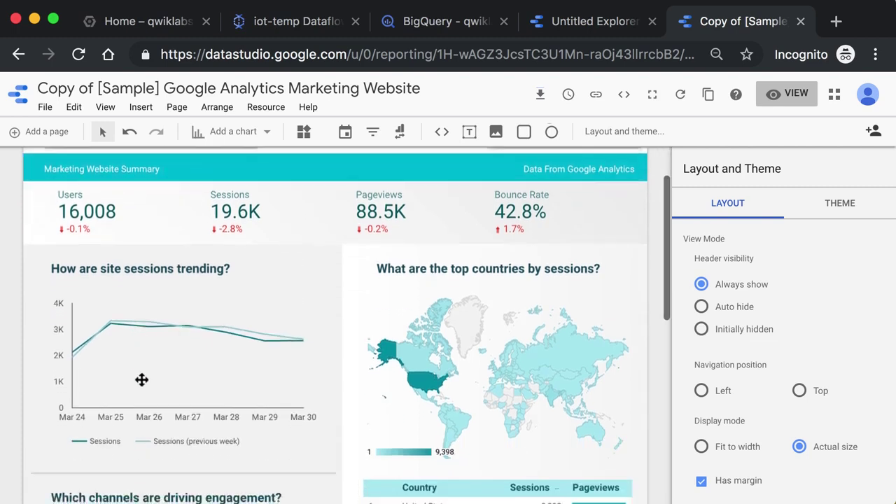
pyautogui.scroll(-3, 139, 335)
pyautogui.scroll(5, 290, 289)
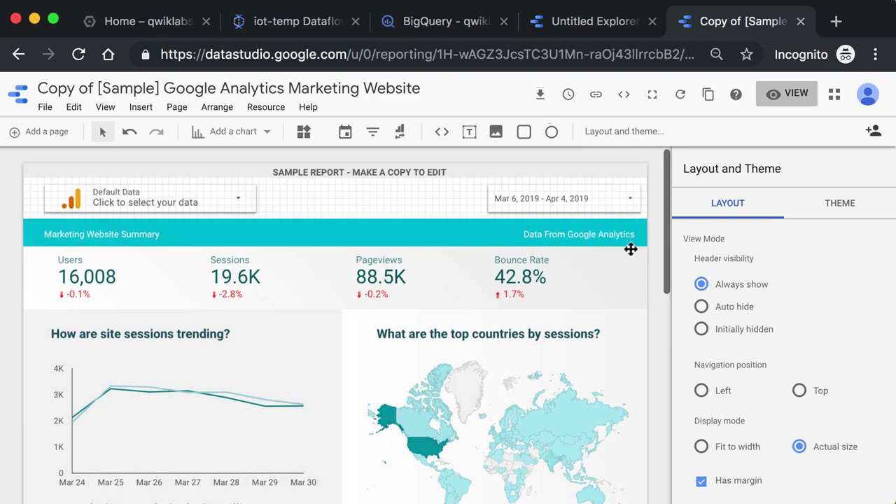
pyautogui.click(592, 198)
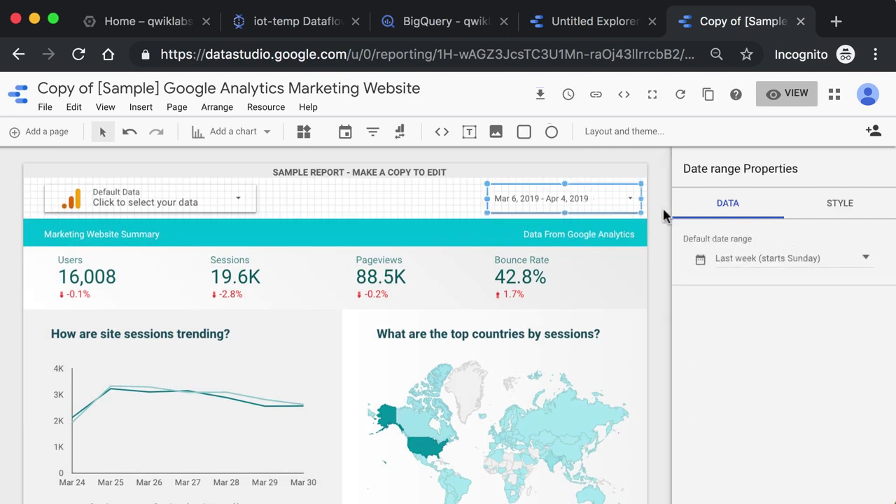
pyautogui.scroll(-2, 665, 216)
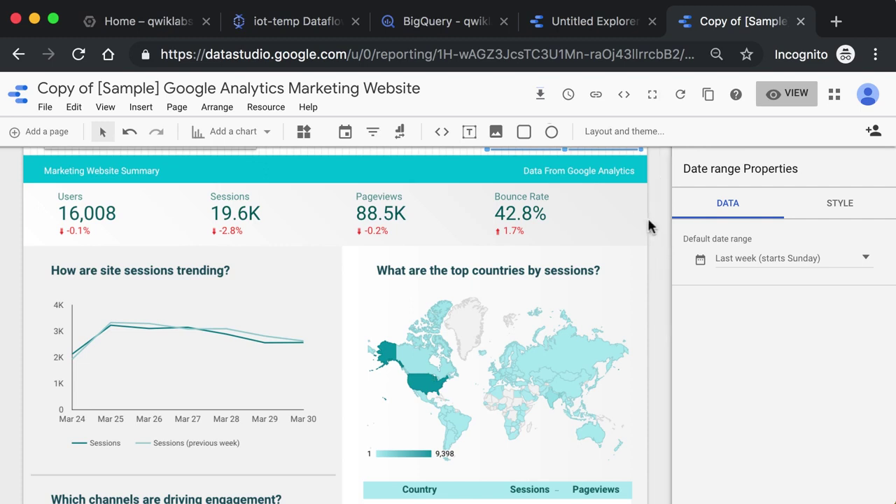
pyautogui.scroll(-3, 651, 226)
pyautogui.scroll(5, 648, 221)
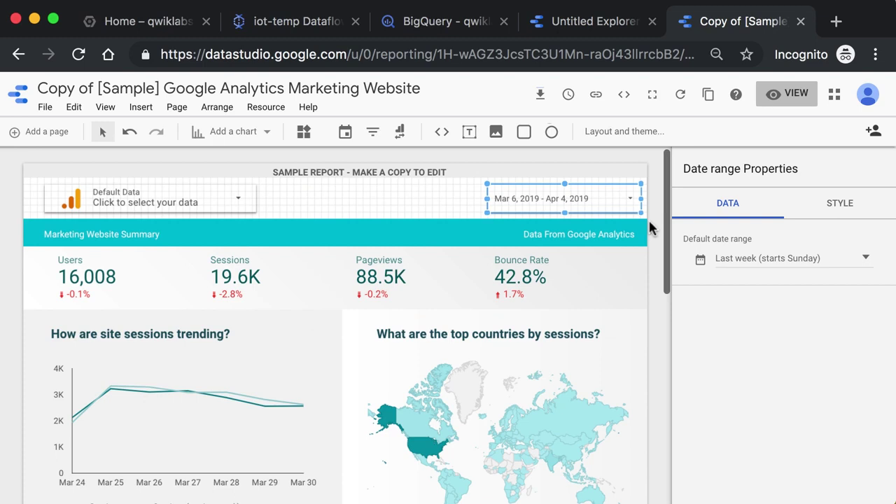
# Step: Try the site sessions trend chart as a bar chart and switch it back to a time series
pyautogui.click(650, 222)
pyautogui.scroll(-3, 260, 386)
pyautogui.click(258, 329)
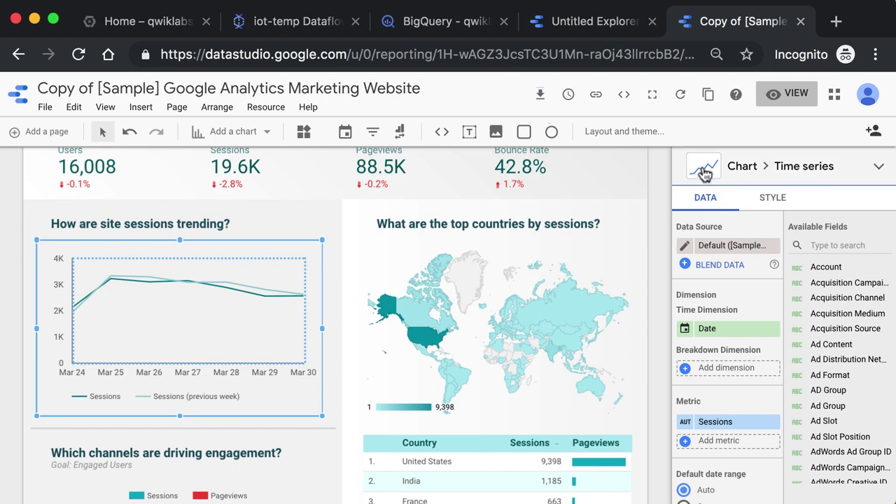
pyautogui.click(704, 172)
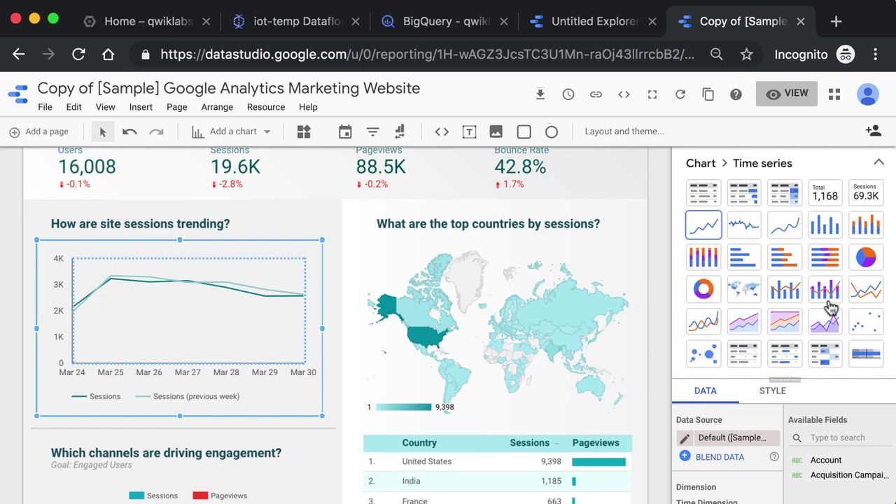
pyautogui.click(740, 257)
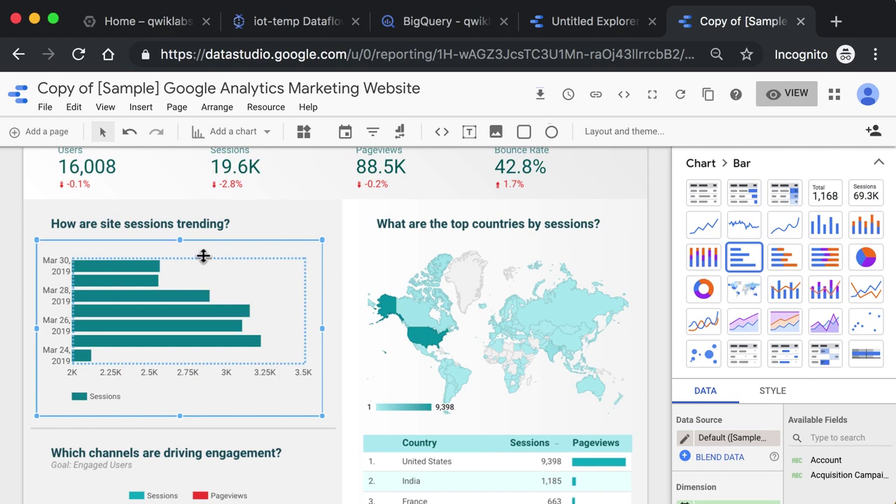
pyautogui.click(703, 234)
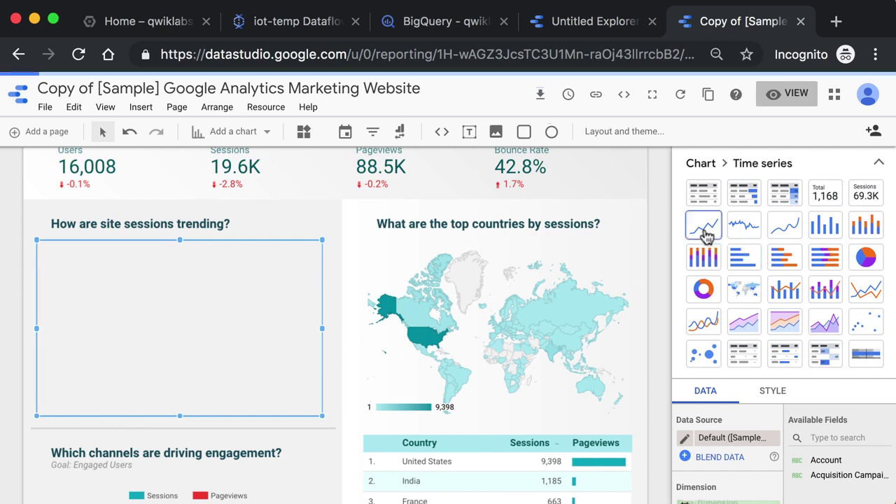
pyautogui.click(878, 163)
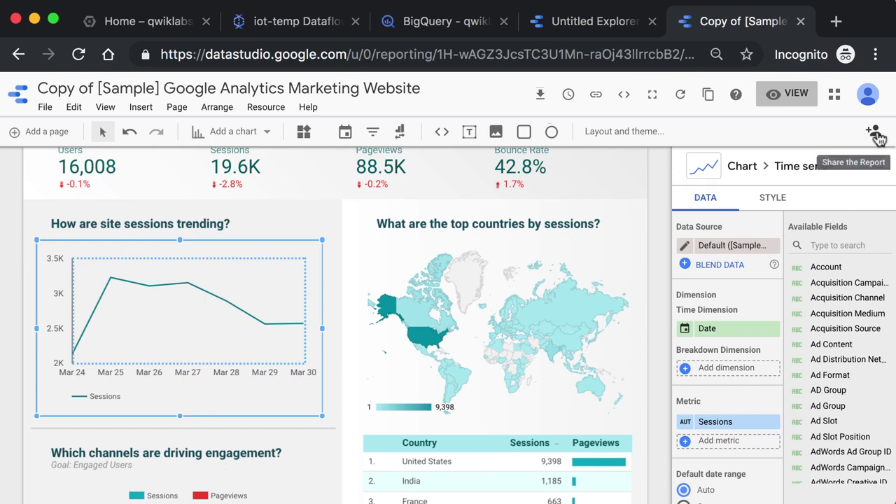
# Step: Examine the properties of the Marketing Website Summary banner, the rest of the report, and the Sessions scorecard's style settings
pyautogui.scroll(3, 656, 234)
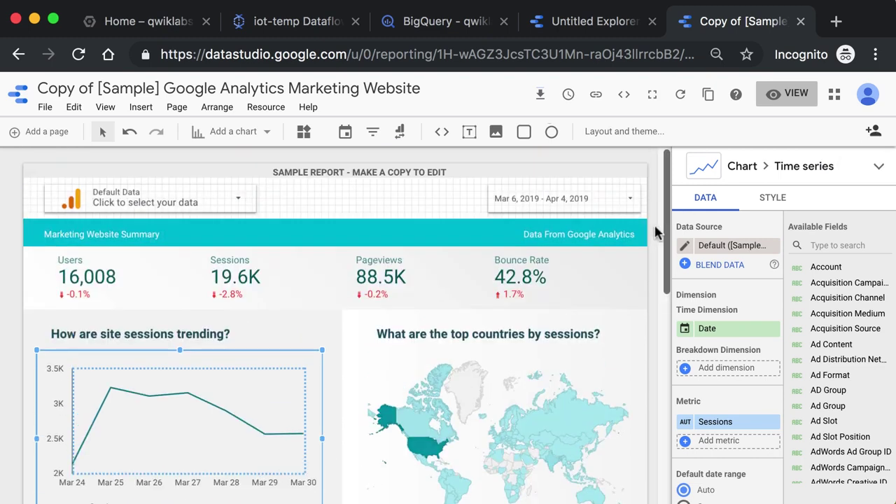
pyautogui.click(206, 229)
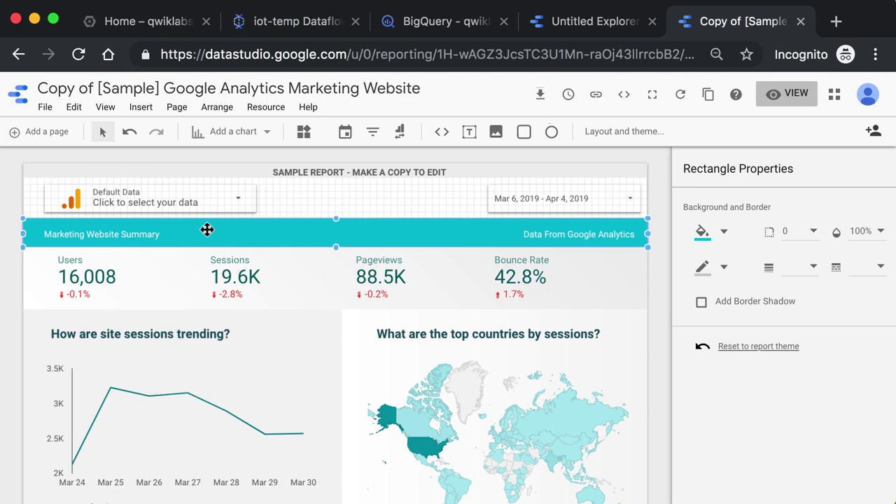
pyautogui.scroll(-10, 206, 229)
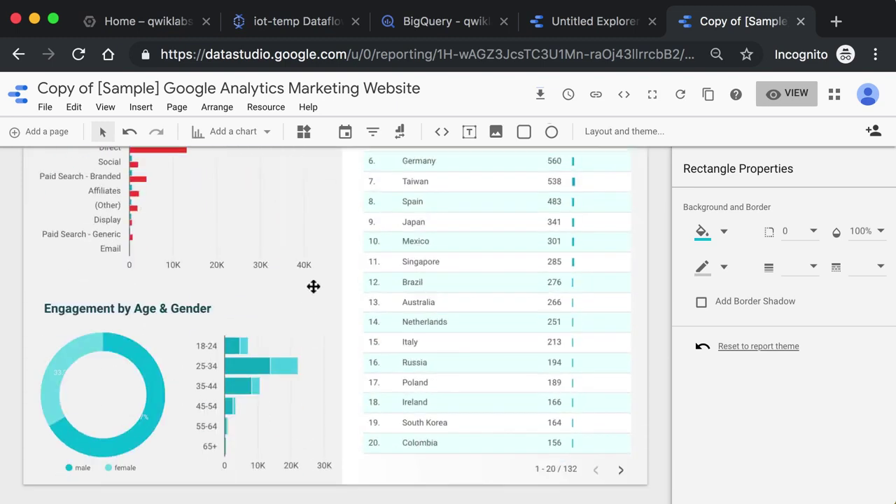
pyautogui.scroll(10, 659, 261)
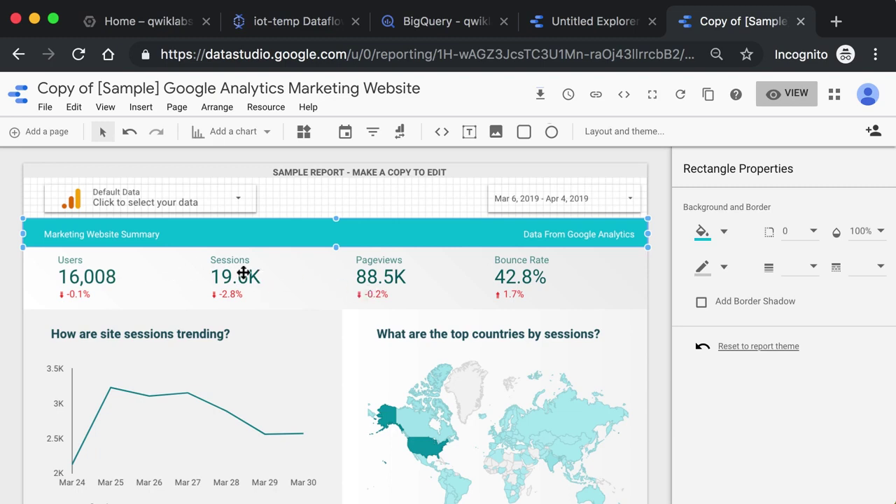
pyautogui.click(172, 282)
pyautogui.click(266, 275)
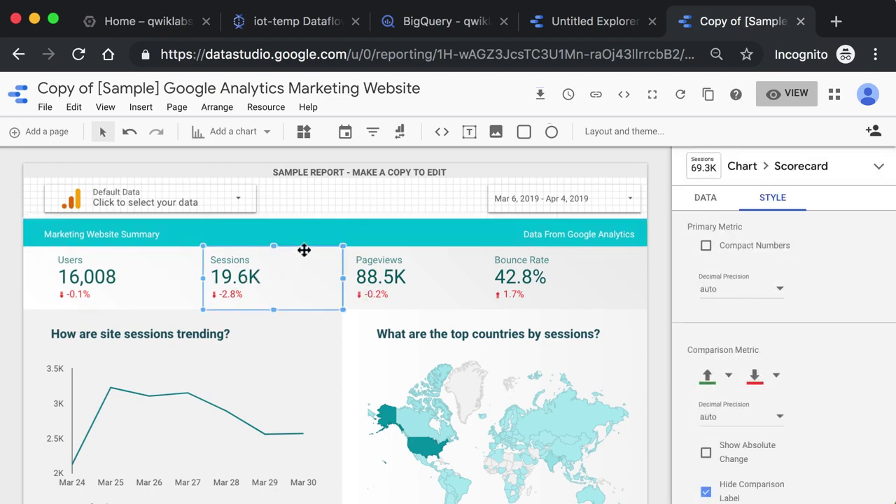
pyautogui.click(323, 208)
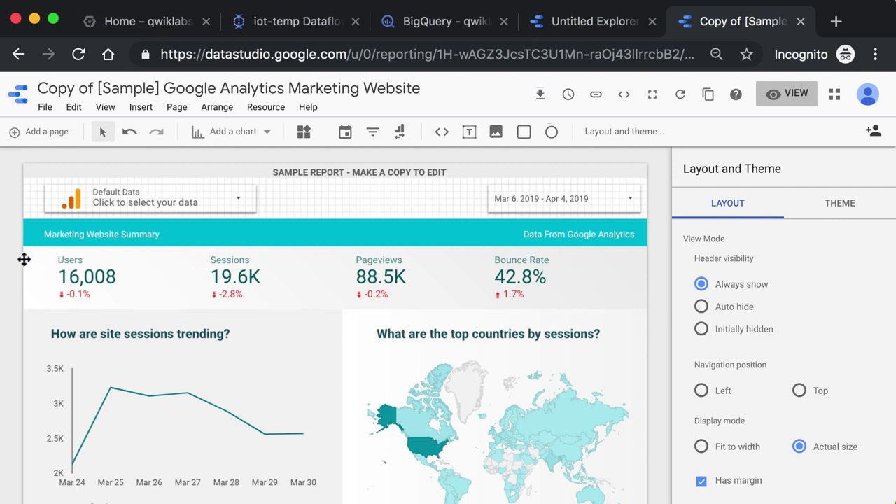
# Step: Open the "How are site sessions trending?" title for text editing and inspect the background rectangle behind it
pyautogui.scroll(-3, 24, 259)
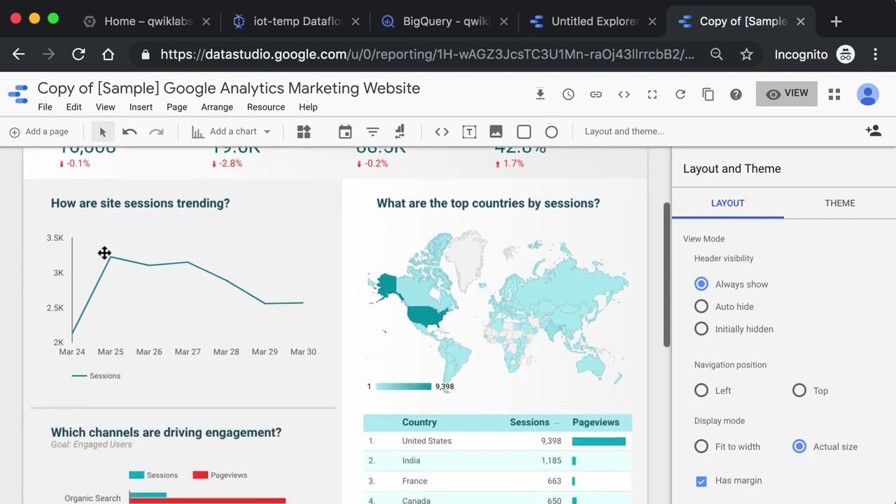
pyautogui.click(149, 196)
pyautogui.doubleClick(221, 201)
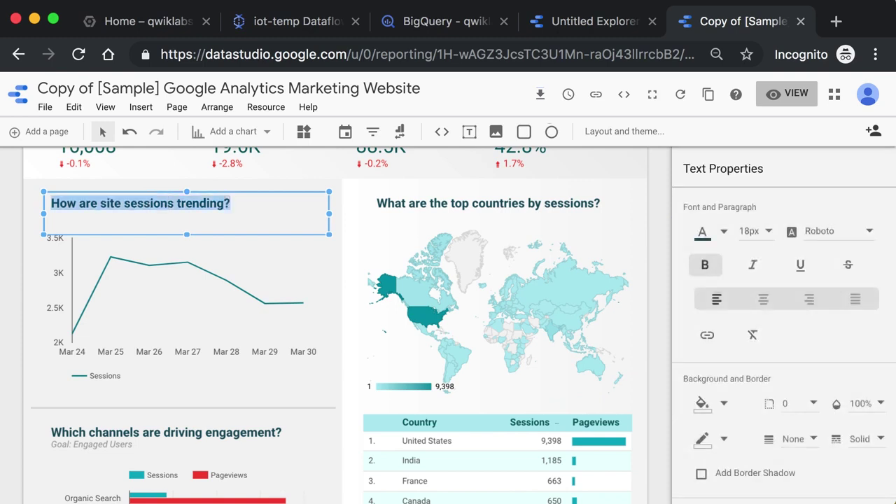
pyautogui.click(106, 208)
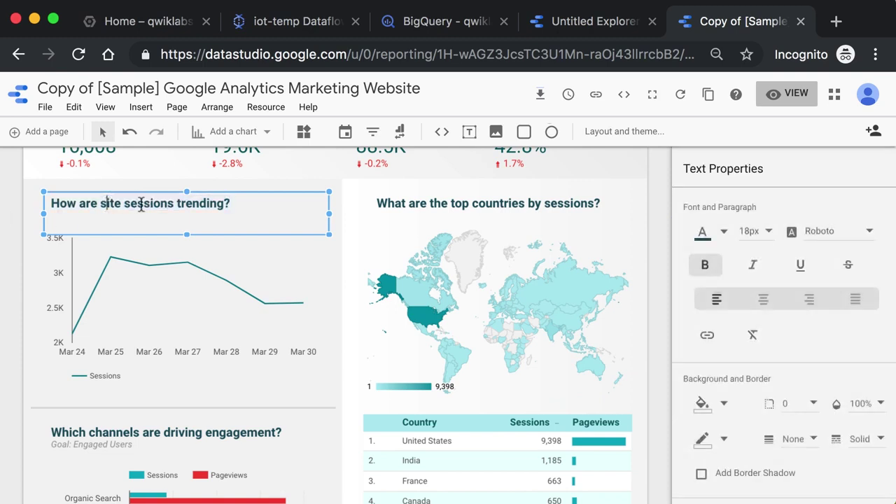
pyautogui.click(29, 219)
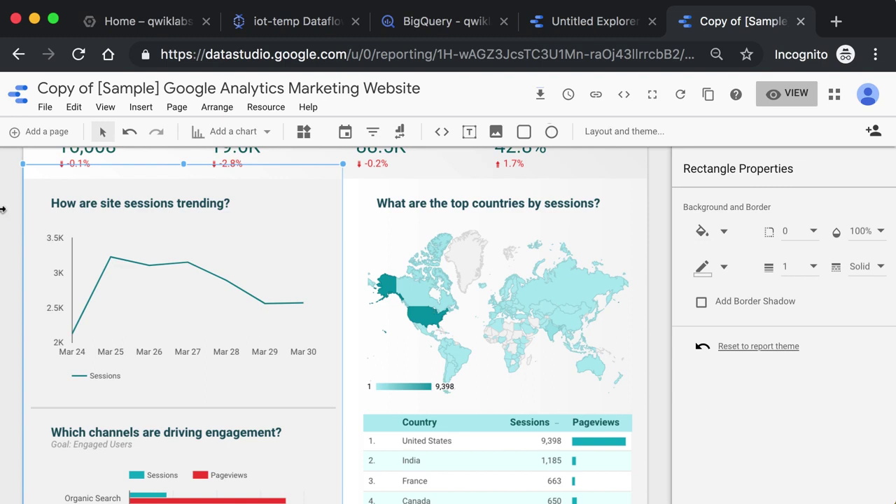
pyautogui.click(14, 212)
# Step: Look over the channel engagement and country sections, and select the Sessions scorecard to view its data settings
pyautogui.scroll(-3, 145, 290)
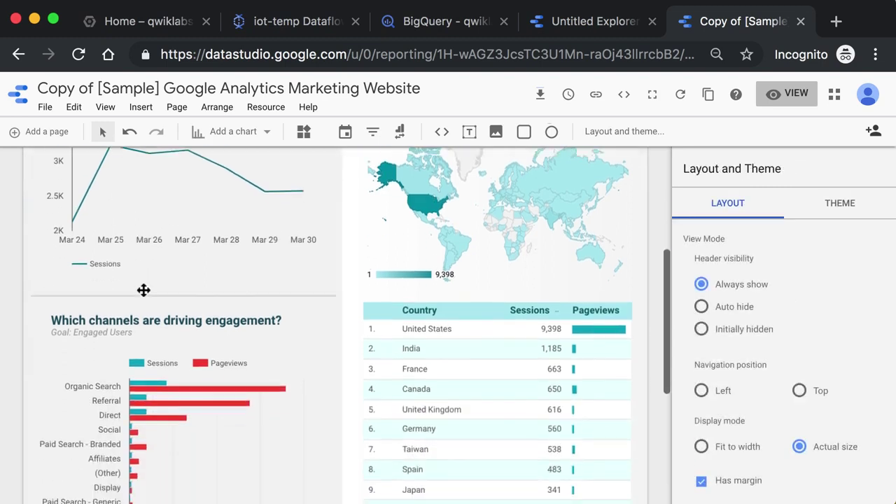
pyautogui.scroll(5, 209, 273)
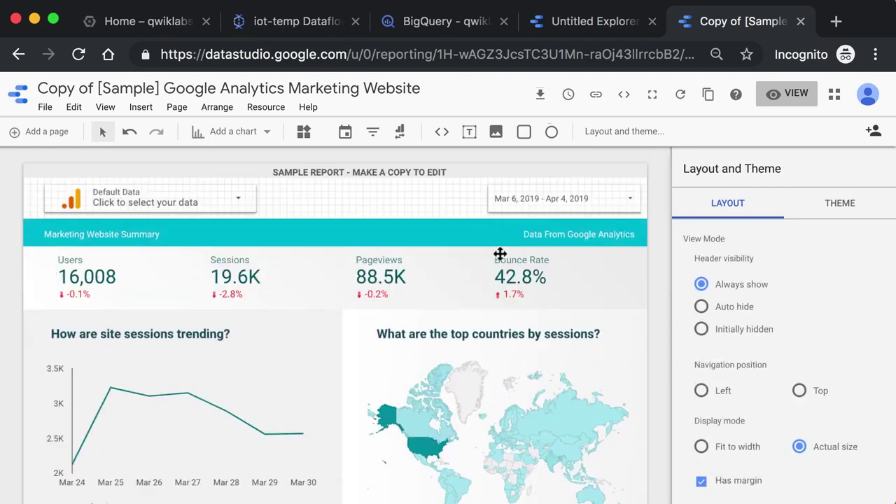
pyautogui.click(237, 298)
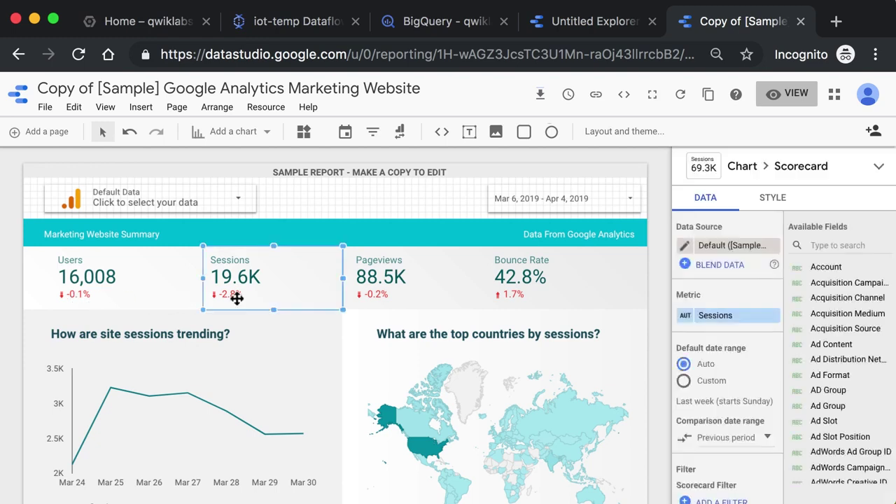
# Step: Add a second page to the report and insert a plain total scorecard for Sessions on it
pyautogui.scroll(-10, 308, 379)
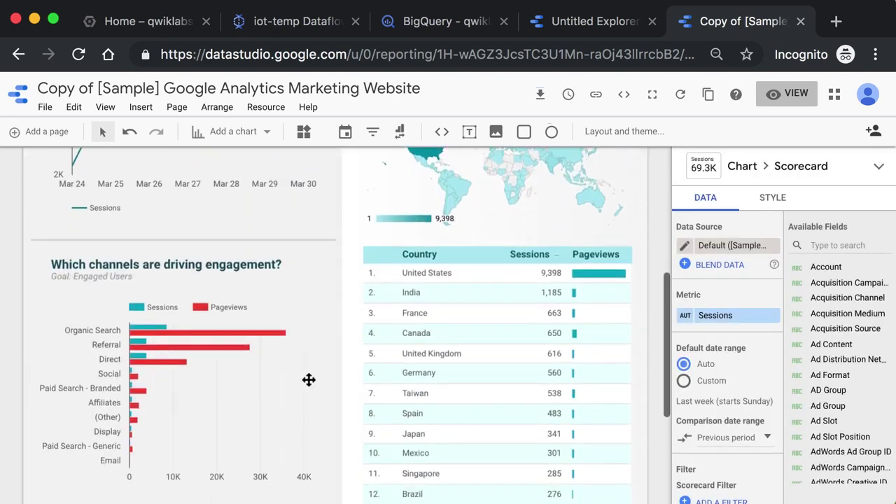
pyautogui.scroll(10, 318, 310)
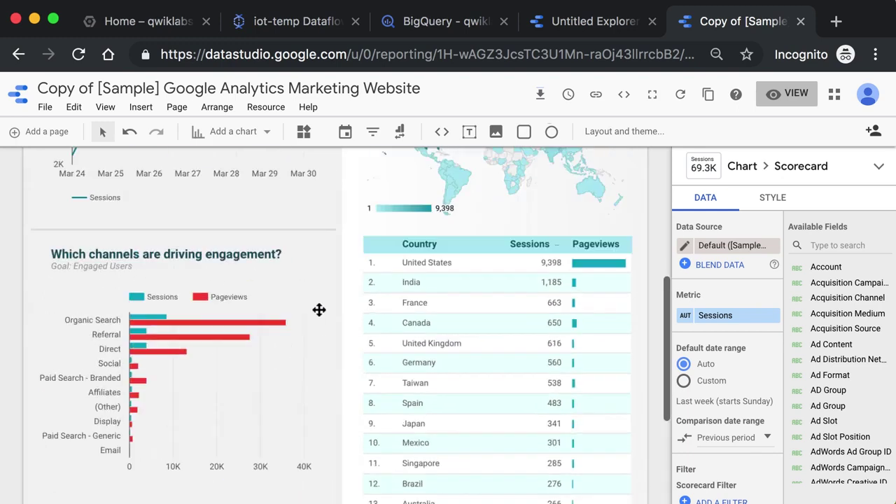
pyautogui.click(658, 305)
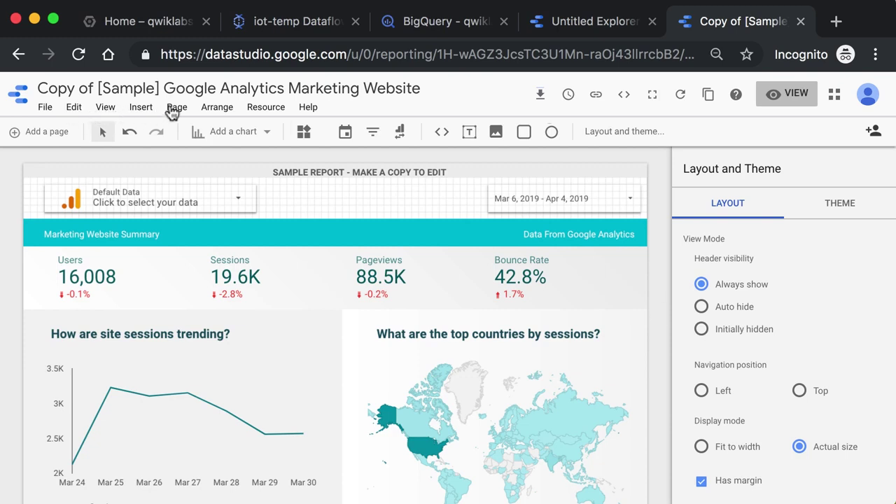
pyautogui.click(55, 137)
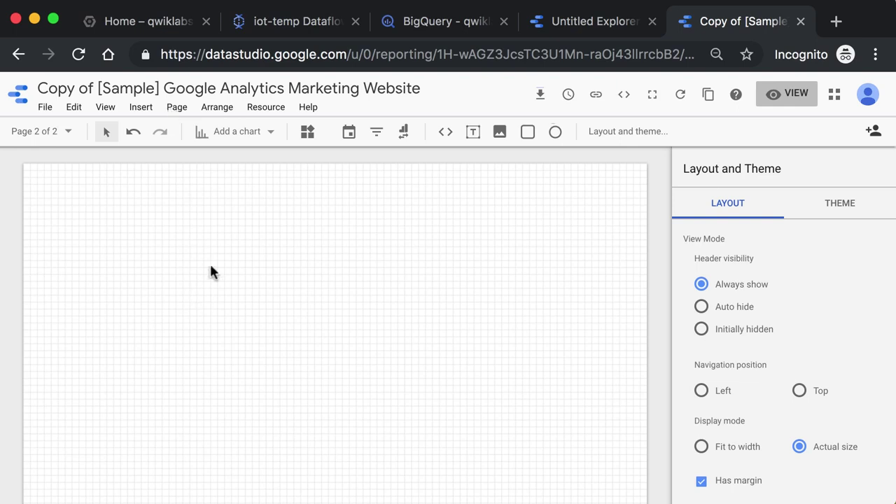
pyautogui.click(230, 132)
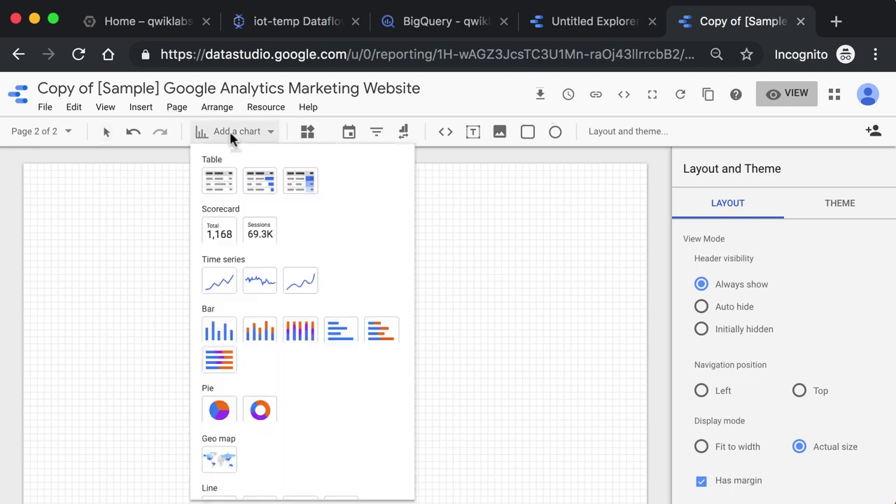
pyautogui.click(218, 241)
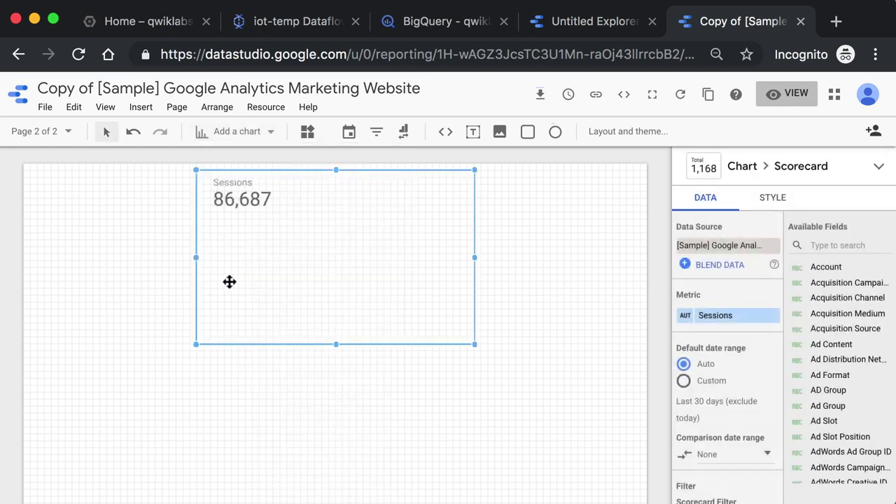
# Step: Delete the Sessions scorecard from the new page, then undo the deletion and reselect the scorecard
pyautogui.press('Delete')
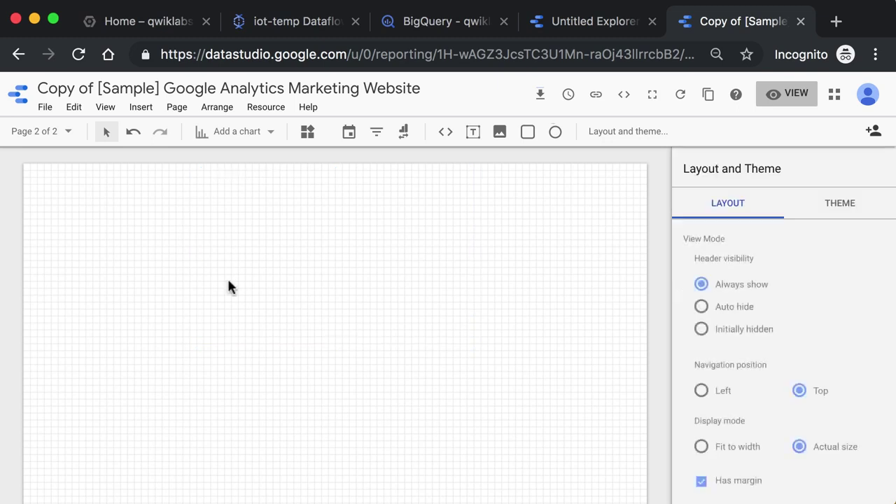
pyautogui.click(136, 136)
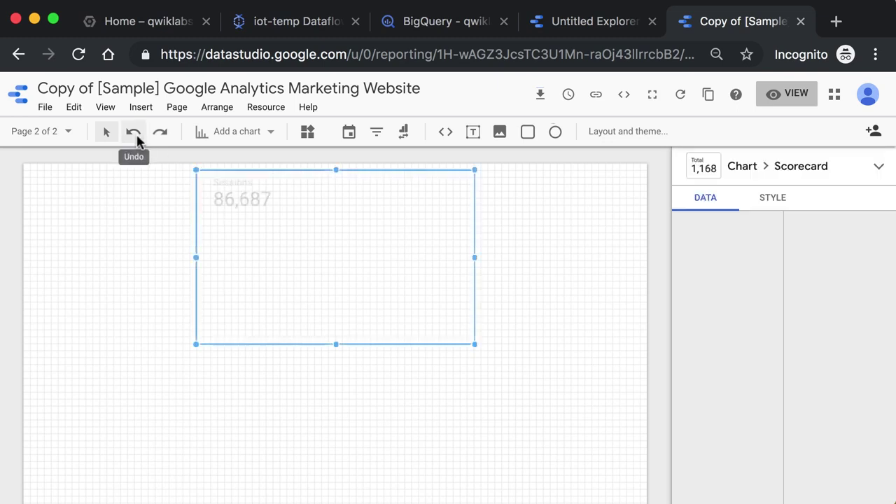
pyautogui.click(152, 238)
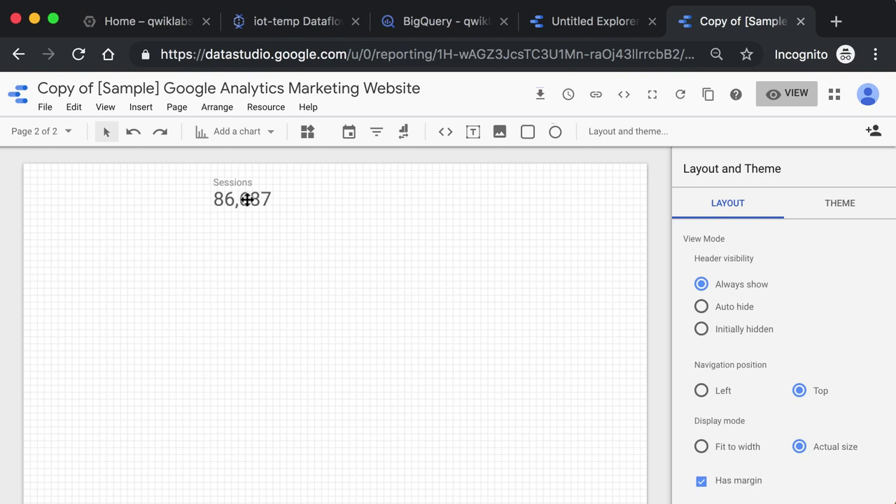
pyautogui.click(247, 199)
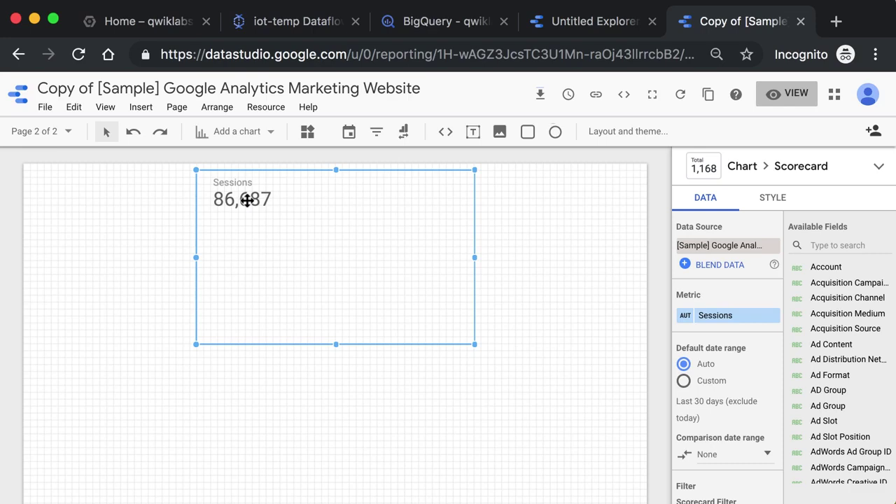